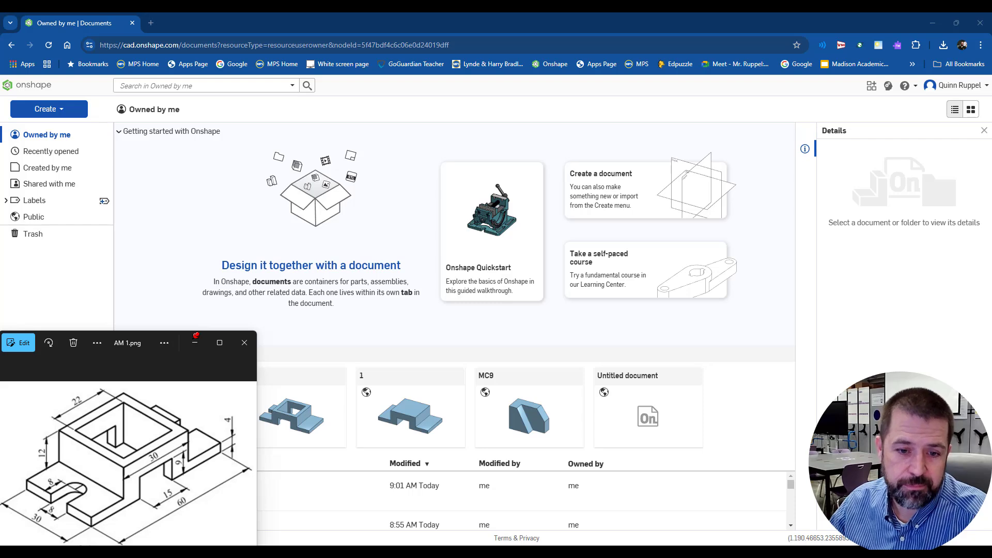
- Create a new public document named "1"
left_click(49, 109)
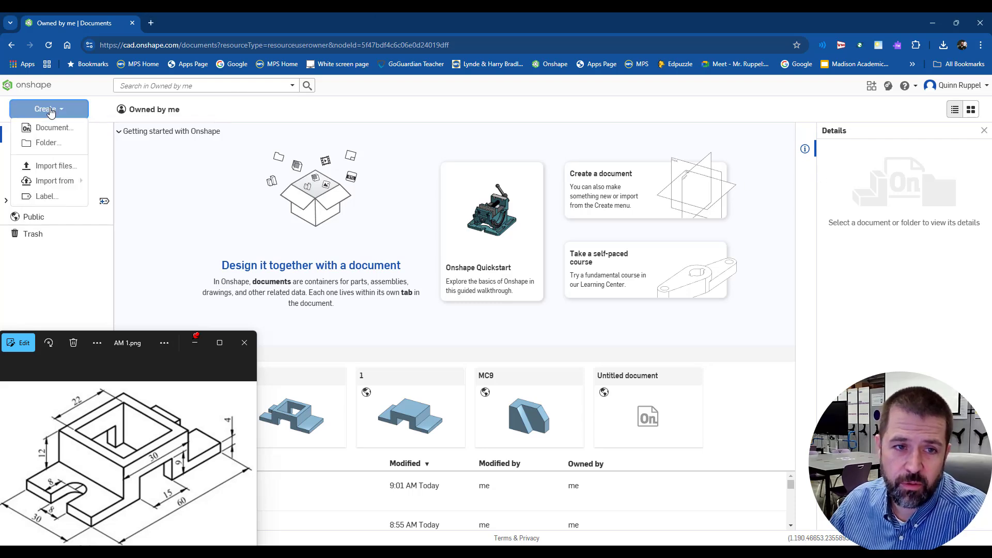
left_click(54, 130)
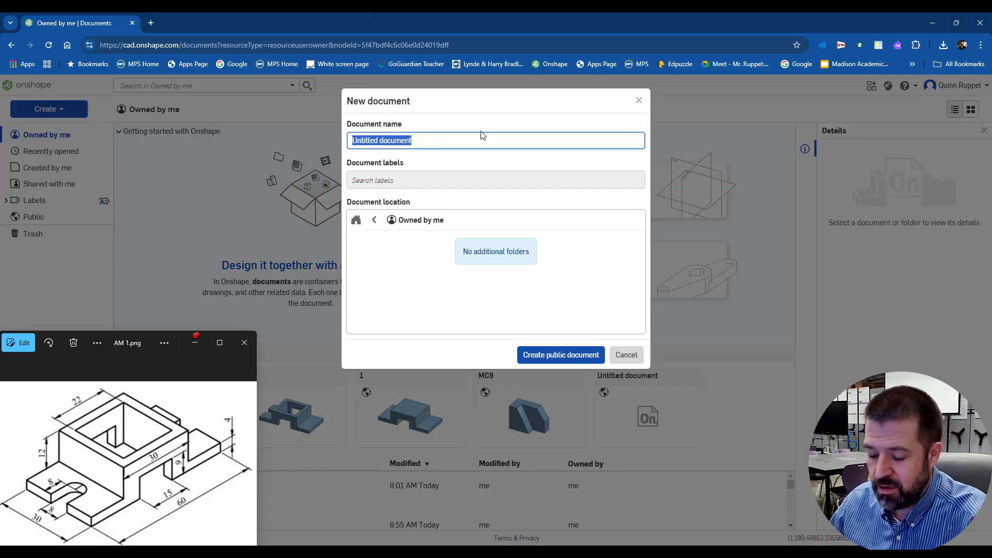
type("1")
left_click(566, 354)
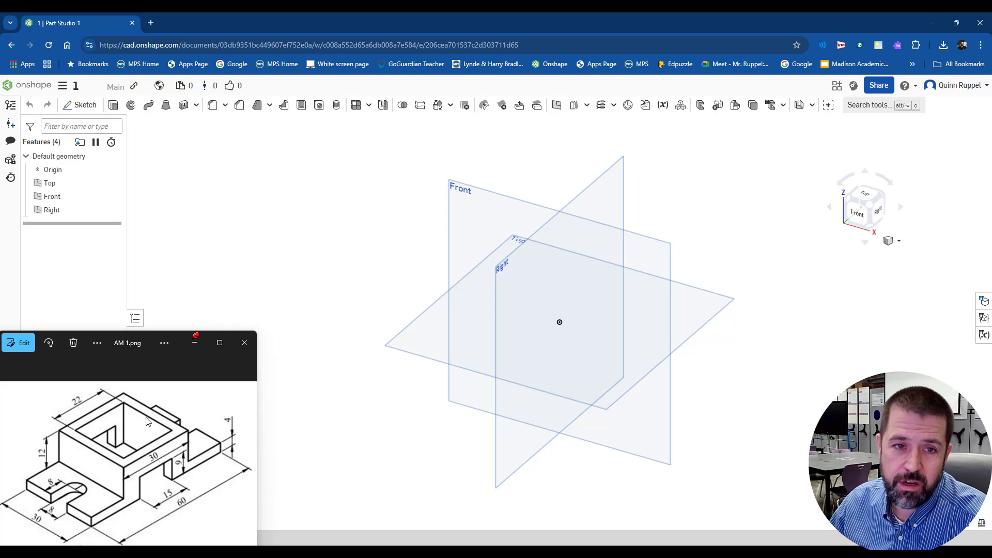
- Set the workspace's default length unit to Millimeter
left_click(62, 89)
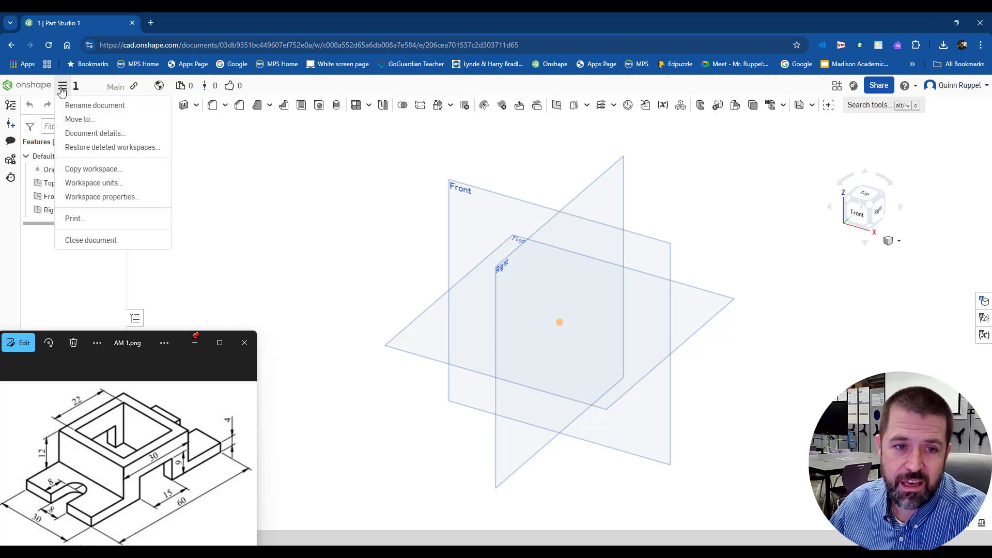
left_click(84, 184)
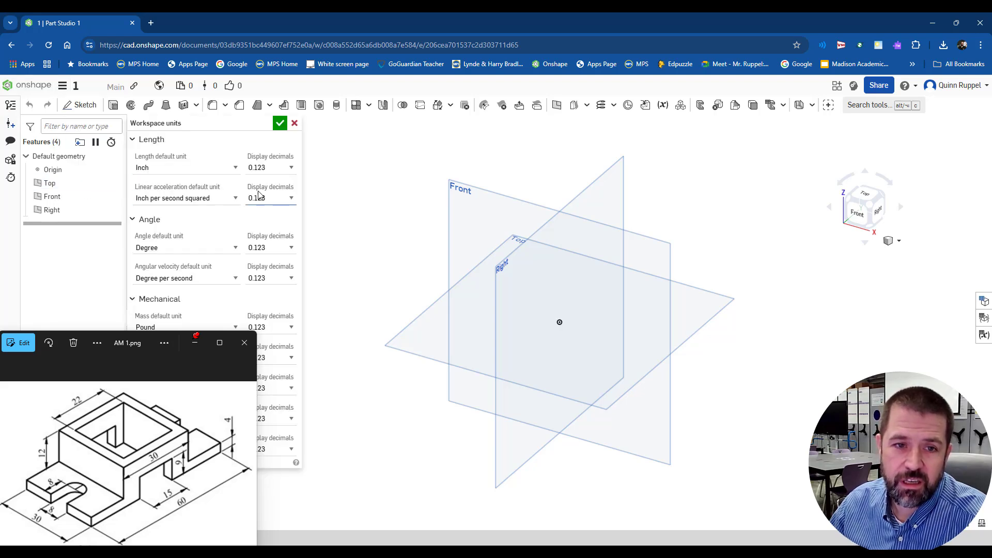
left_click(212, 168)
left_click(188, 235)
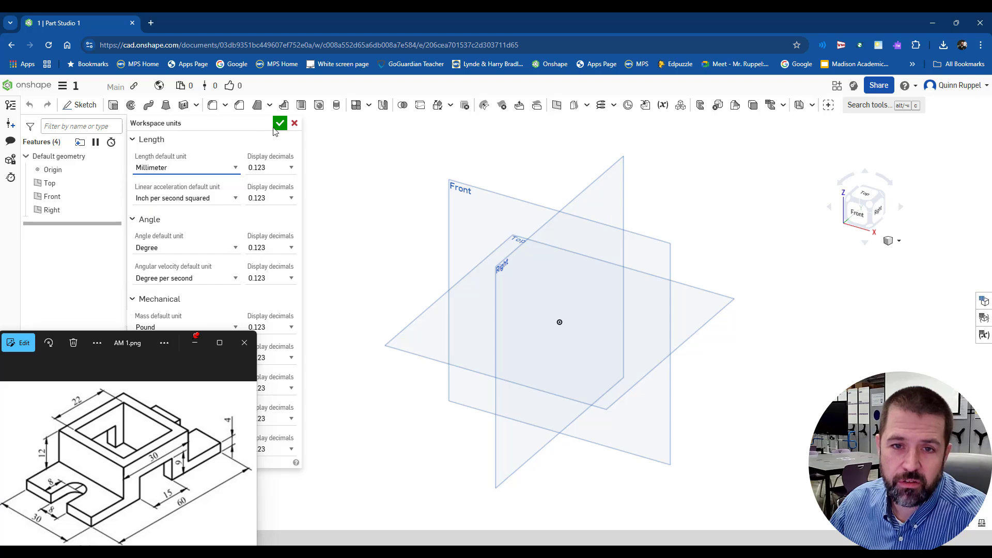
left_click(279, 125)
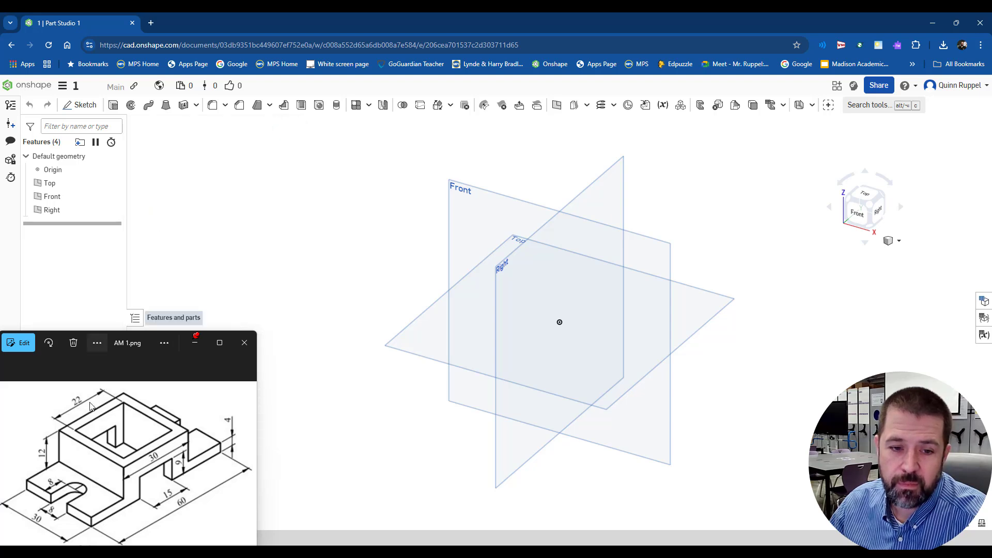
- Start a sketch on the Front plane, hide the Top, Front and Right planes, and view it from the front
left_click(72, 105)
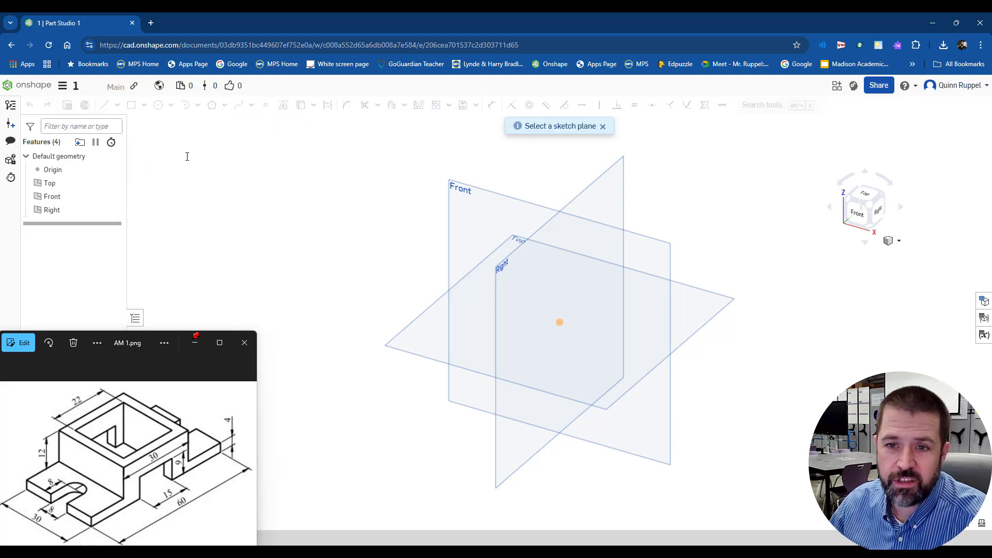
left_click(463, 212)
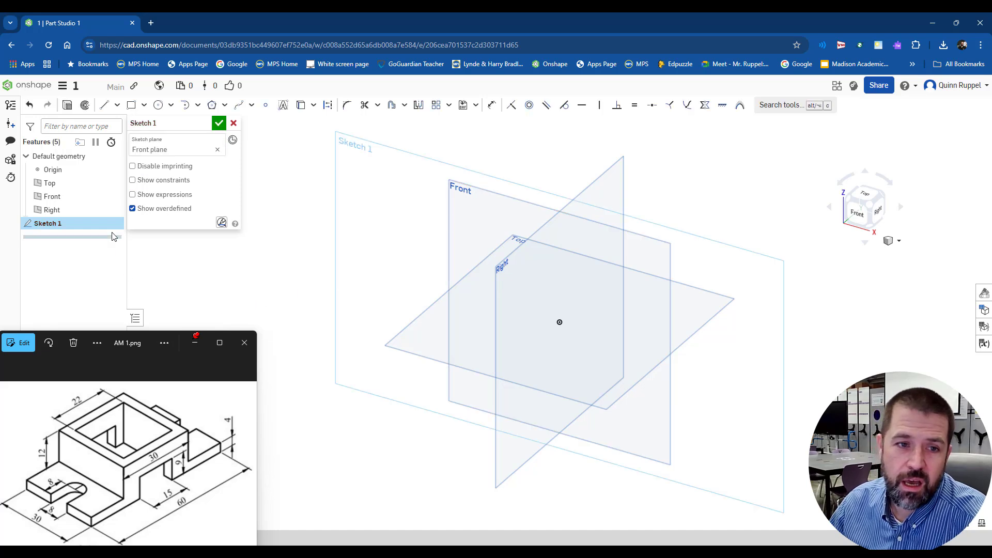
left_click(113, 182)
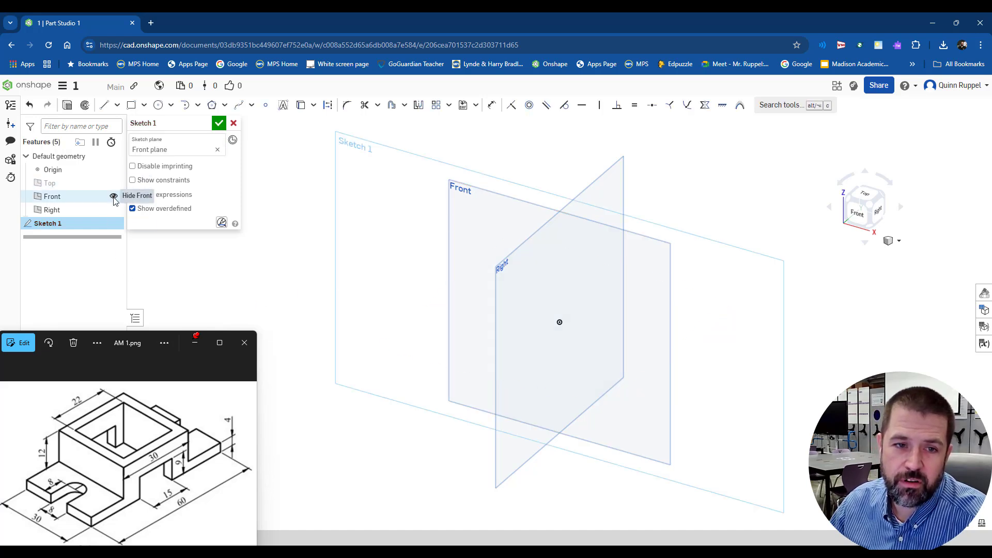
left_click(114, 196)
left_click(114, 210)
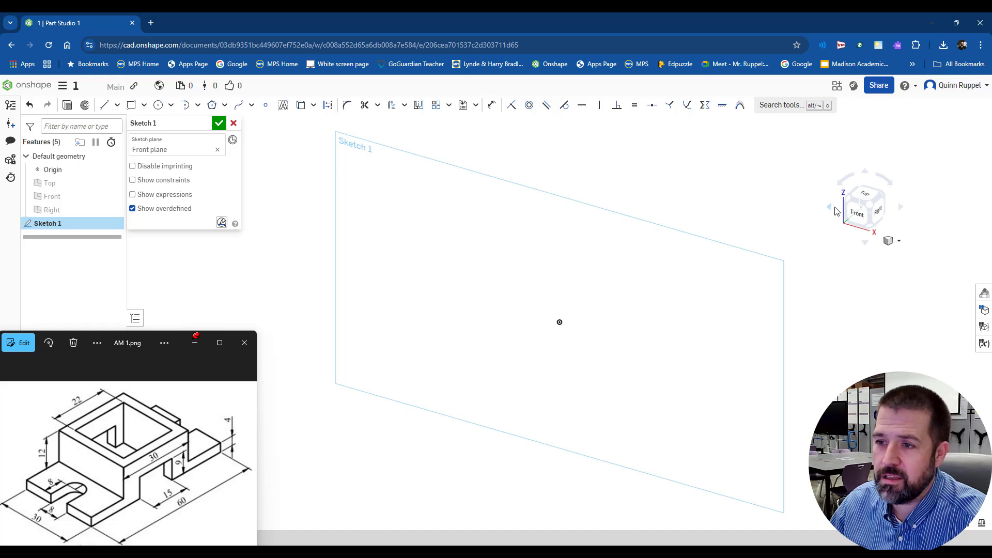
left_click(855, 213)
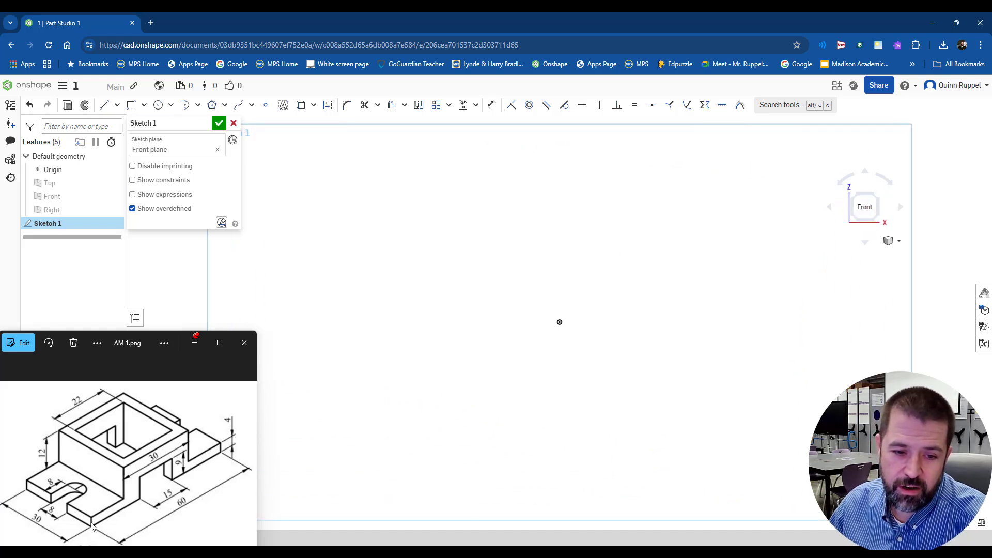
- Draw the first foot's outline from the origin with a 4 mm line upward and a 15 mm horizontal line to the right
left_click(104, 105)
left_click(561, 322)
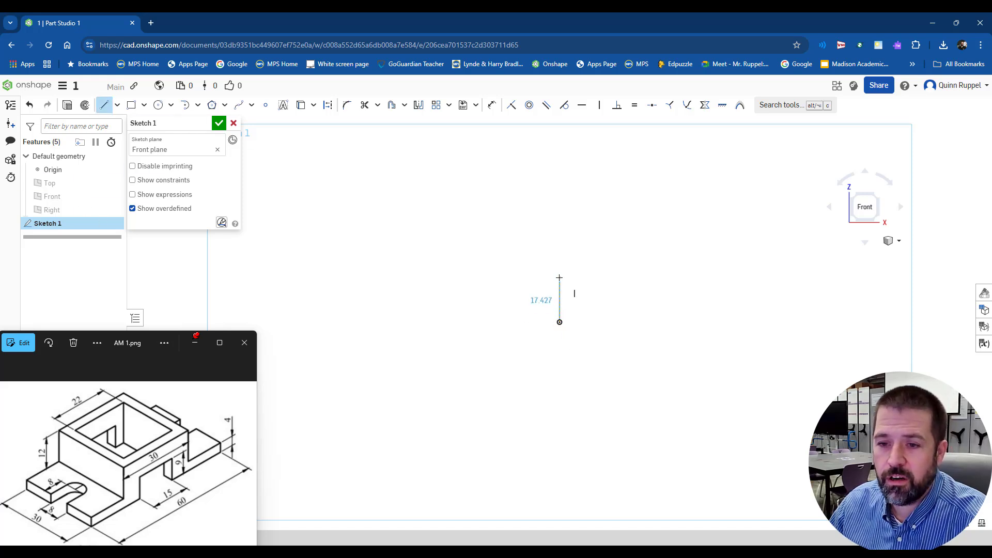
left_click(561, 299)
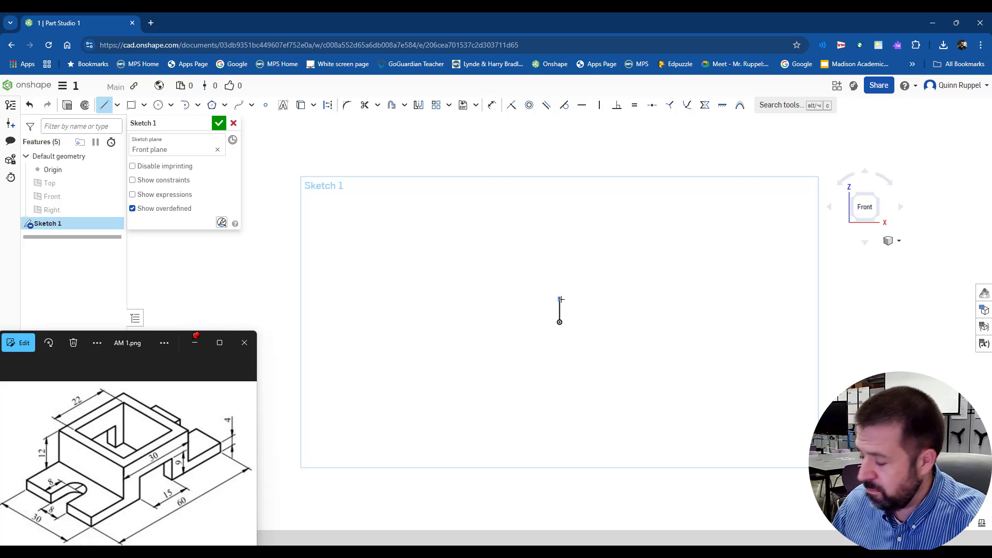
scroll(609, 314, "up", 1)
middle_click_drag(609, 314, 450, 331)
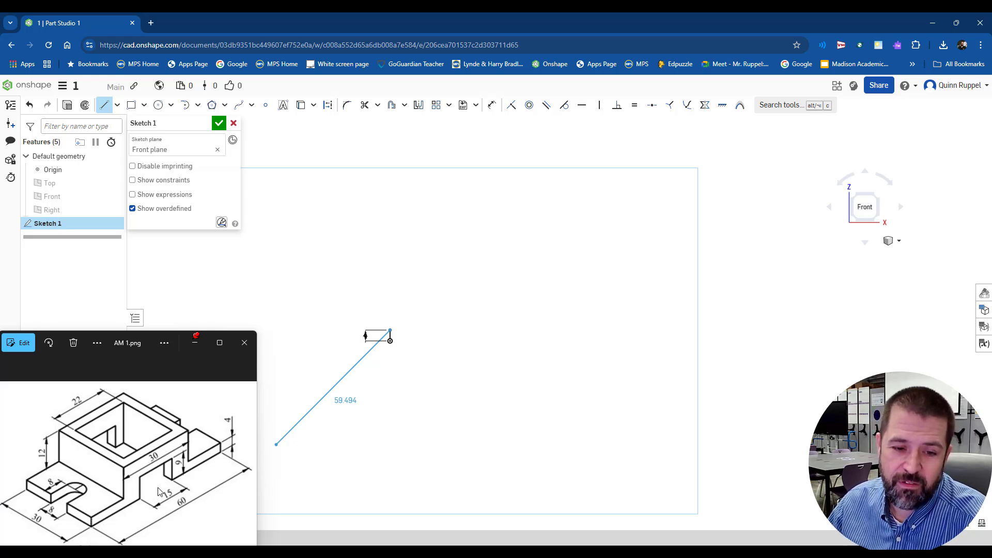
left_click(463, 330)
type("15")
key("Return")
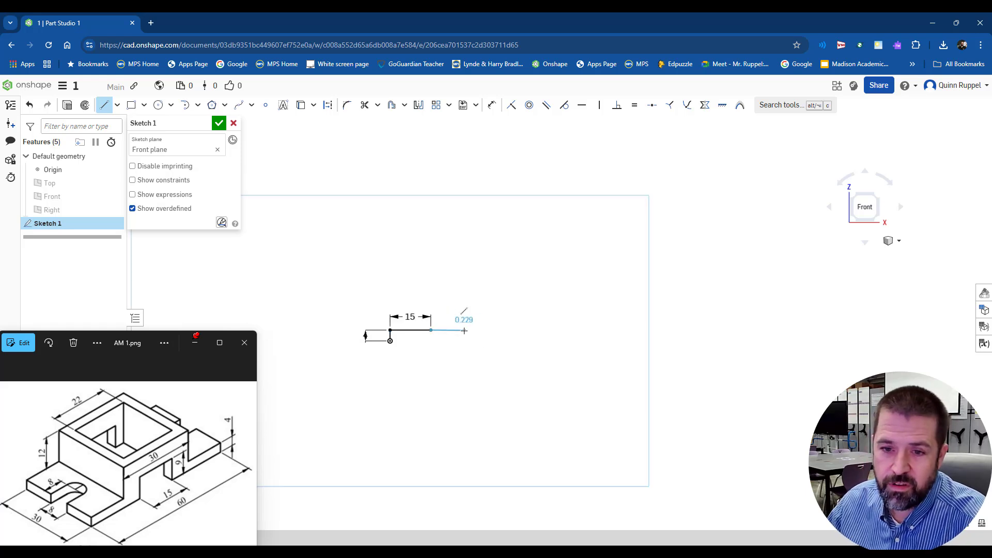
- Continue the profile around the raised block with lines 12 mm up, 30 mm to the right and 12 mm down
left_click(432, 279)
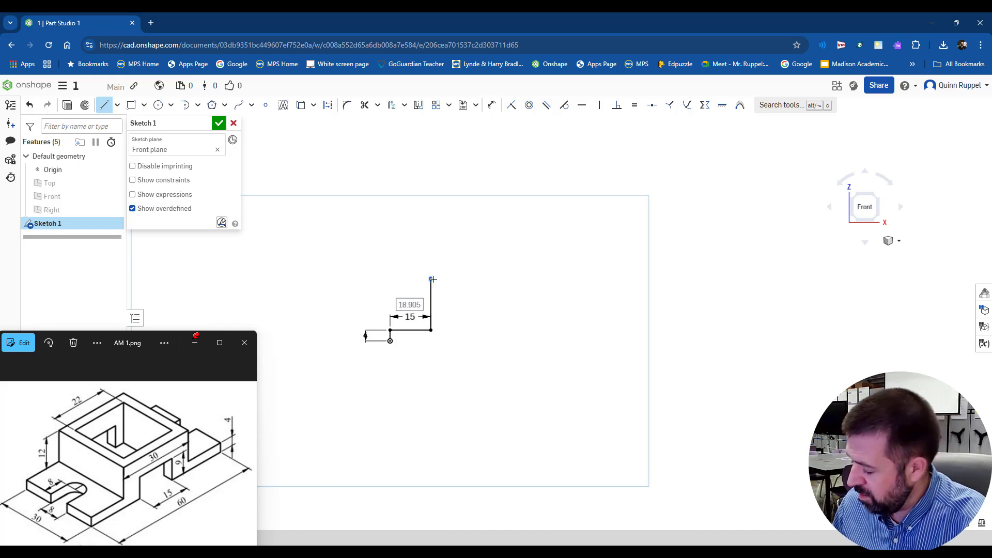
type("12")
key("Return")
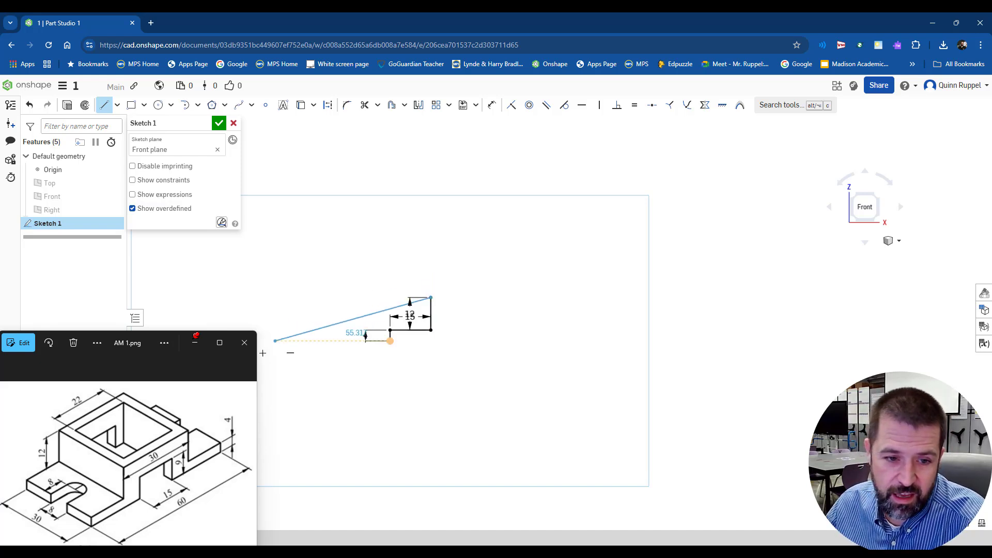
left_click(523, 299)
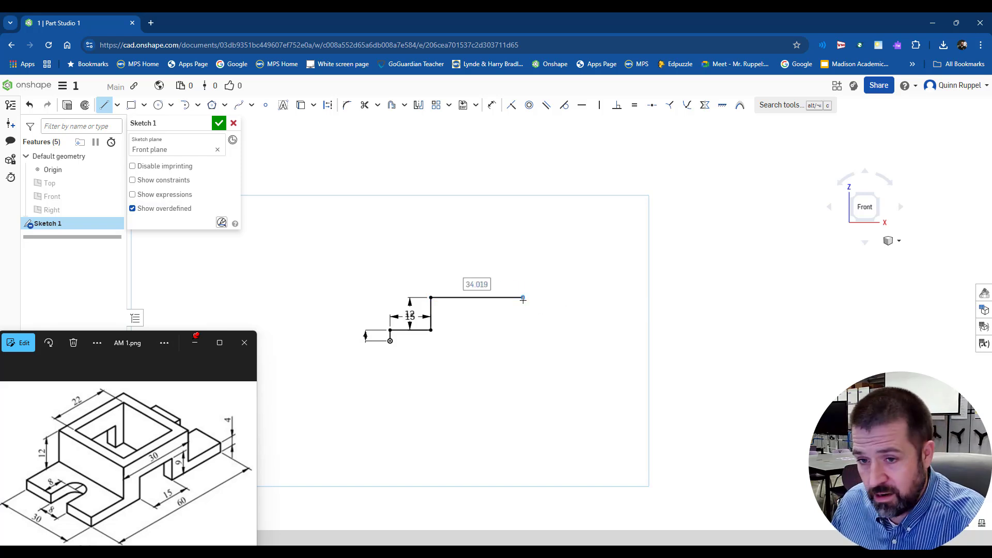
type("30")
key("Return")
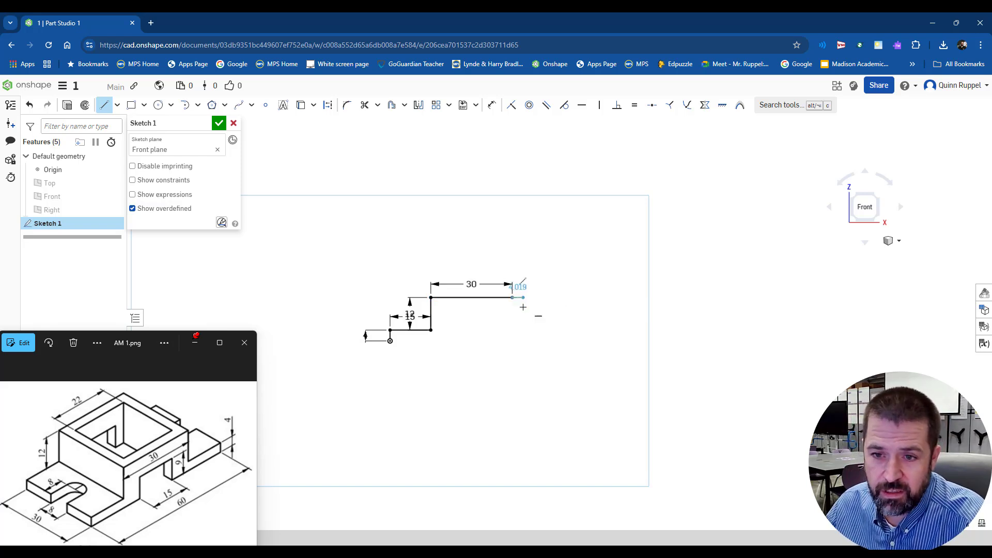
left_click(510, 333)
type("12")
key("Return")
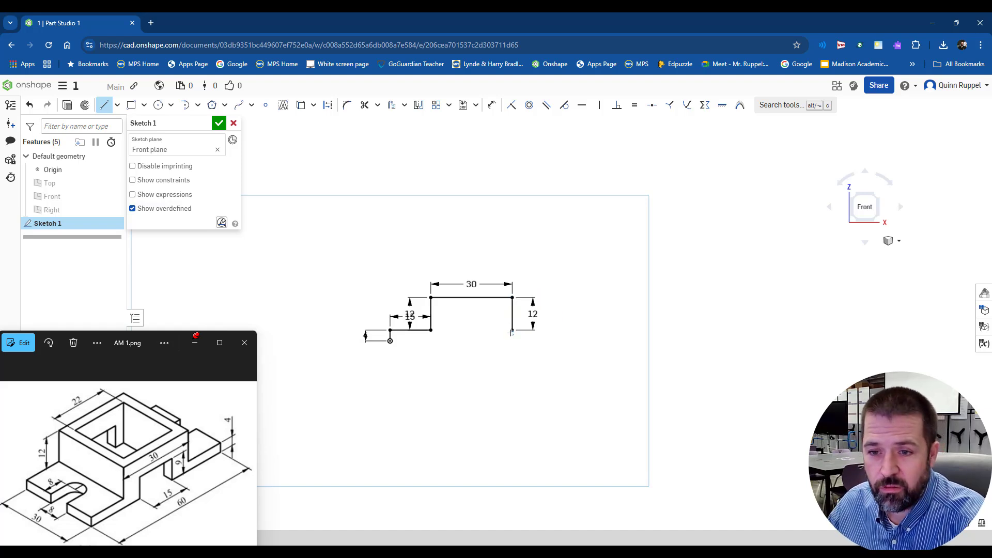
- Outline the opposite foot with a 15 mm horizontal line to the right and a 4 mm line down, ending the line chain
left_click(567, 329)
type("15")
key("Return")
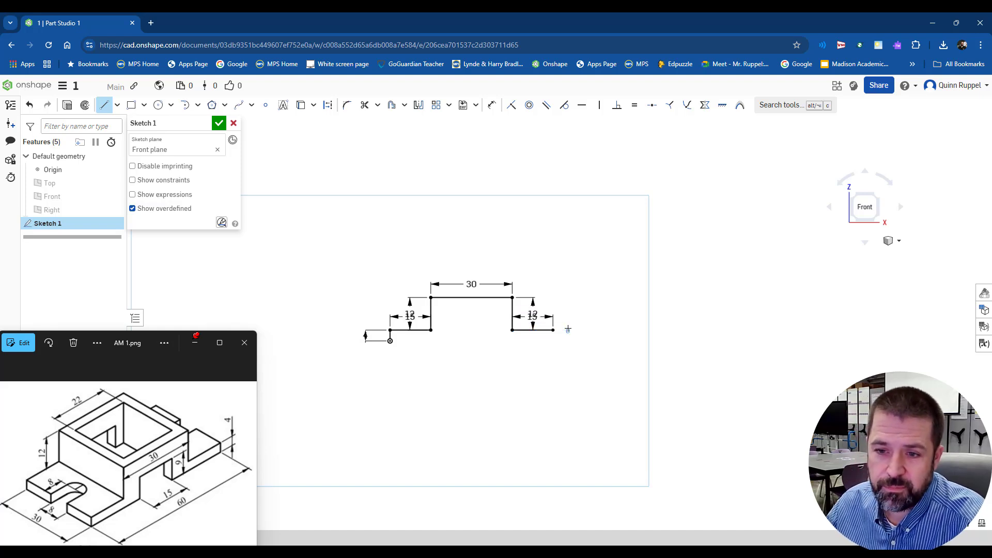
scroll(557, 337, "down", 1)
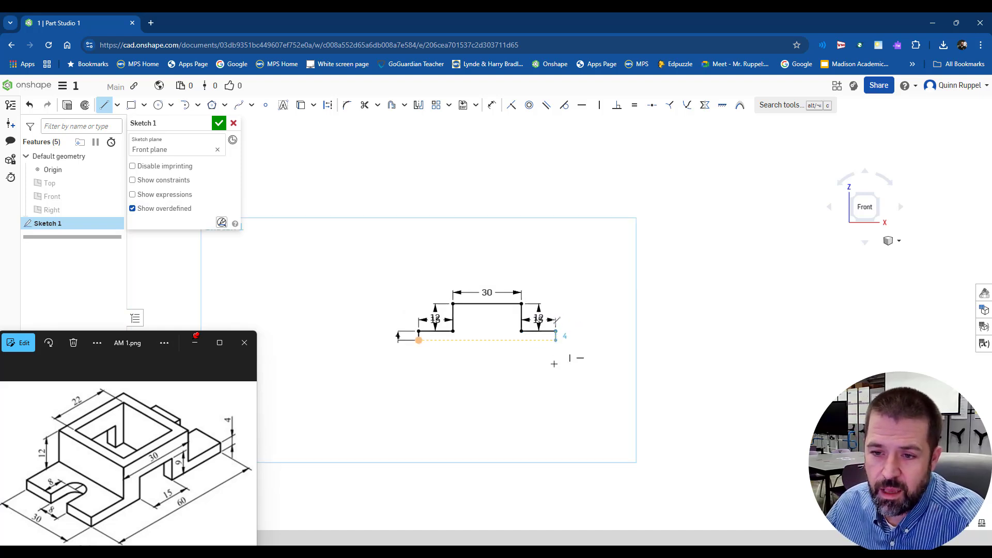
type("4")
key("Return")
key("Escape")
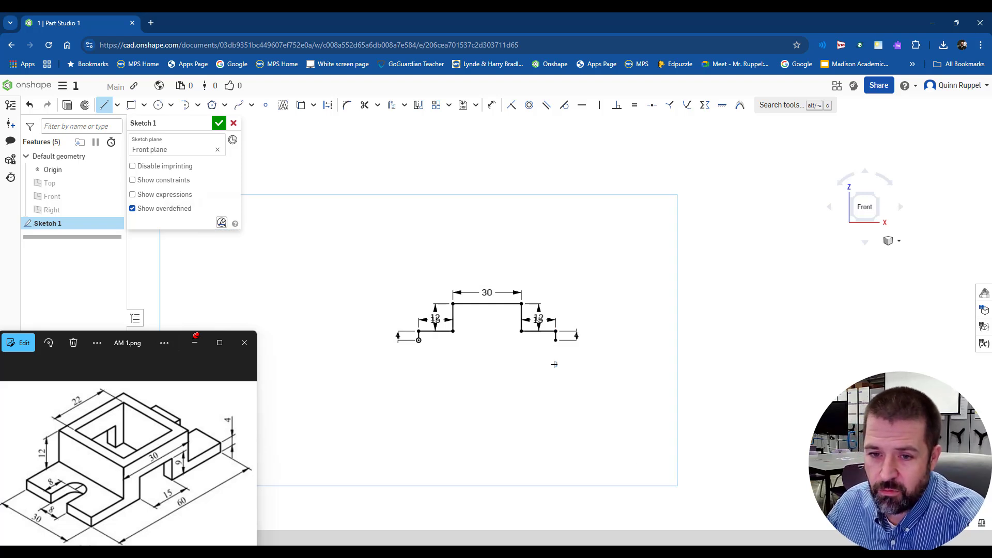
- Draw a 22.5 mm horizontal bottom line from the second foot's lower corner back toward the origin
left_click(555, 340)
scroll(521, 333, "up", 3)
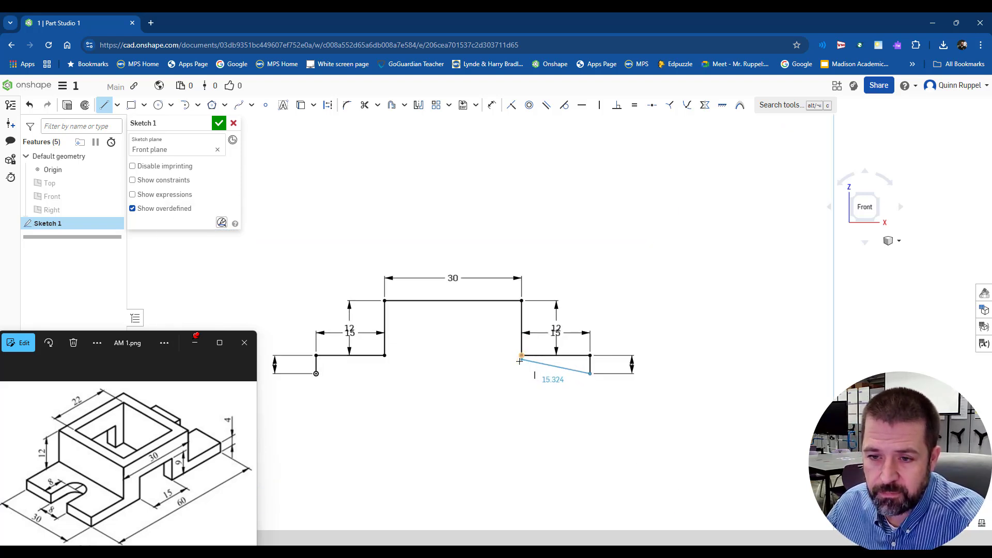
scroll(519, 362, "up", 1)
middle_click_drag(518, 363, 562, 305)
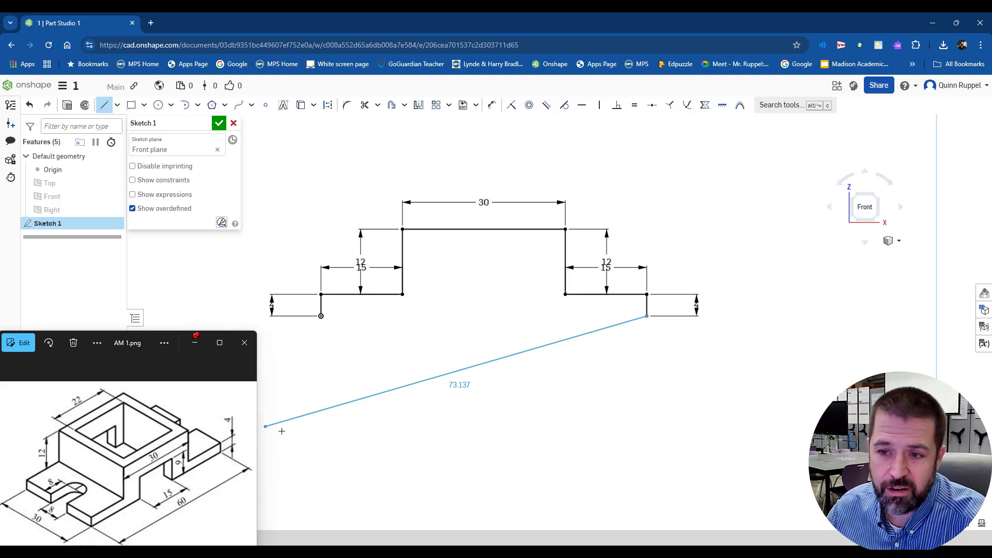
left_click(544, 315)
type("22")
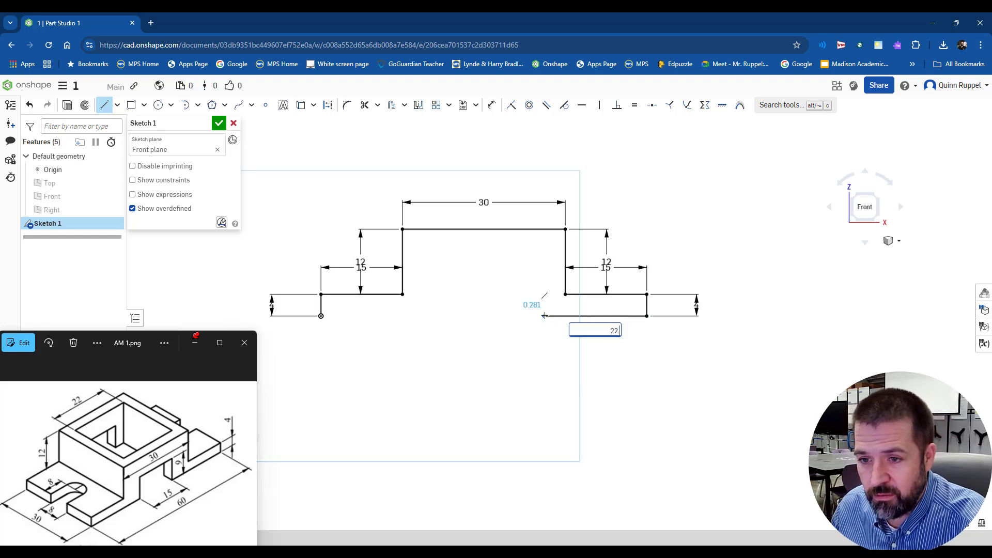
type(".5")
key("Return")
key("t")
left_click(525, 316)
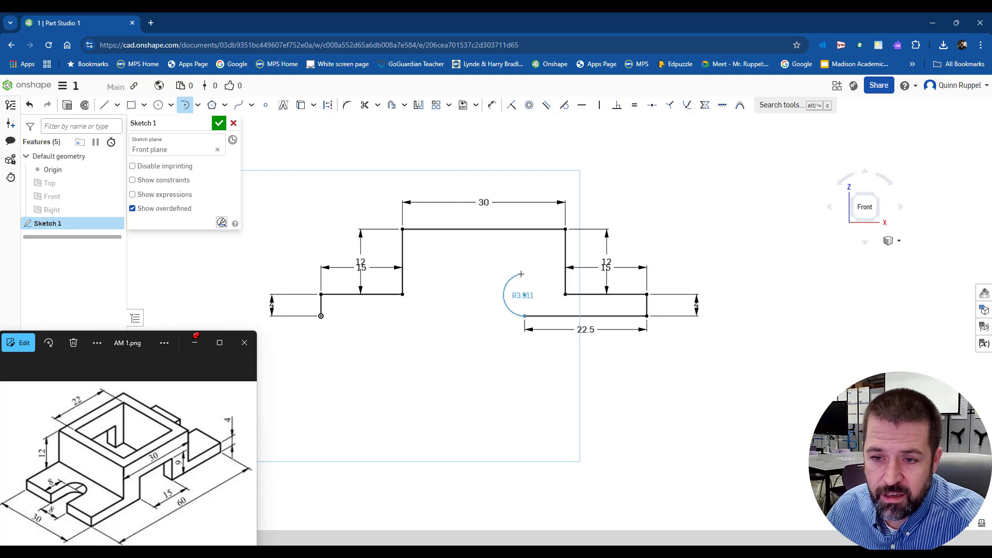
key("Escape")
- Draw the underside notch from the free end of the 22.5 mm line: 9 mm up, 15 mm to the left and 9 mm down
left_click(104, 106)
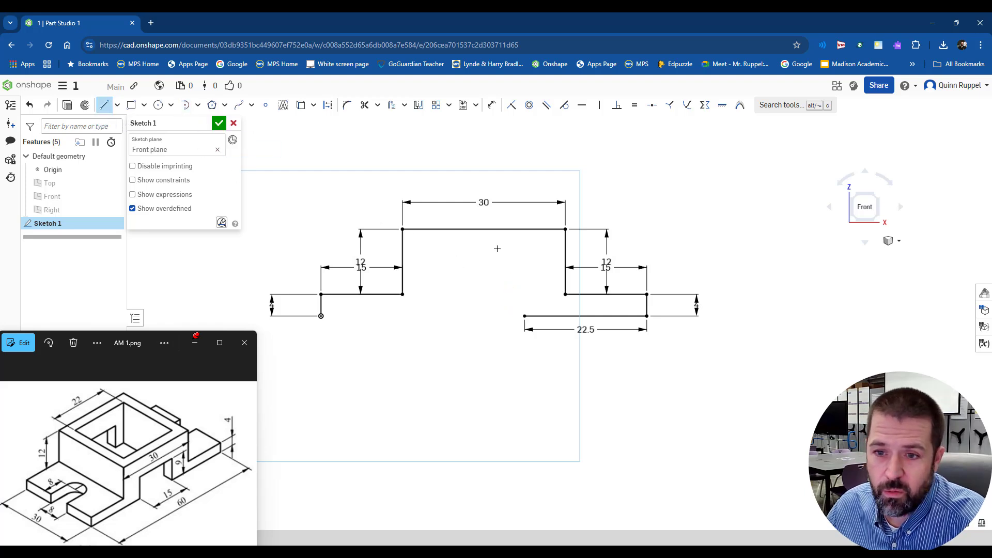
left_click(525, 316)
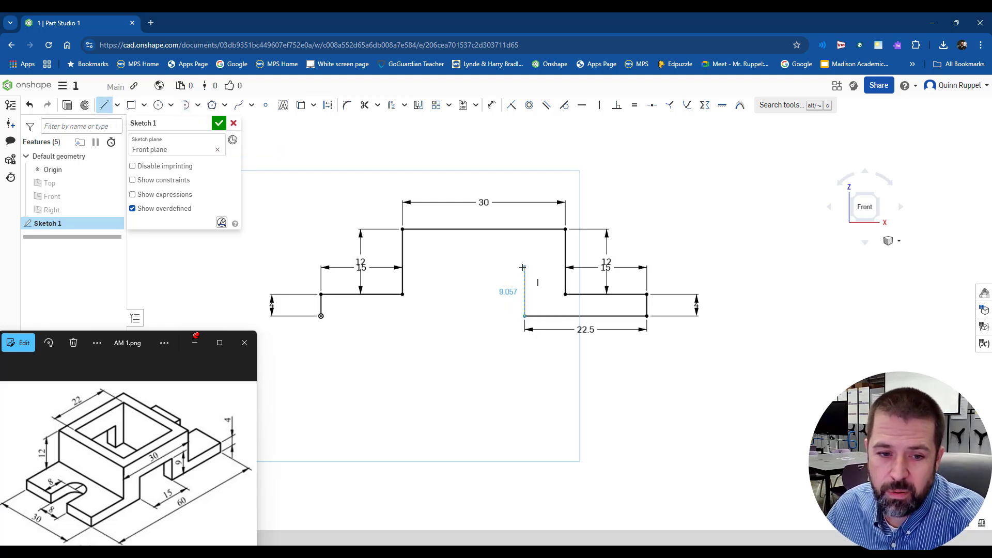
left_click(523, 267)
type("9")
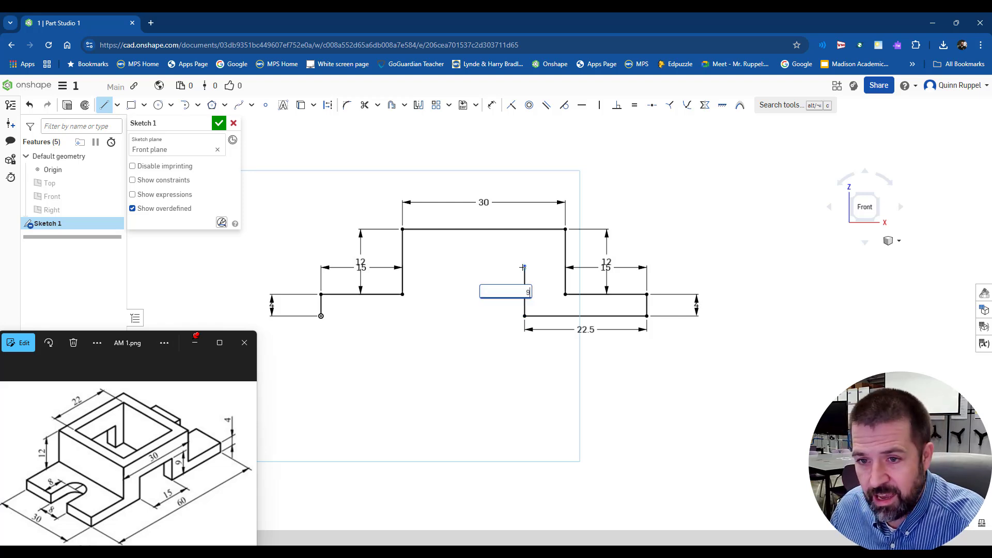
key("Return")
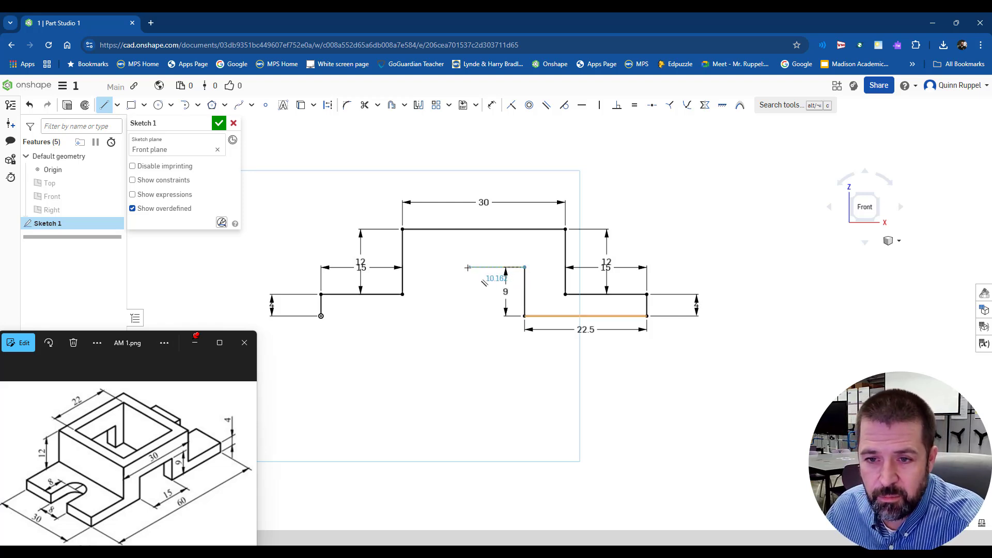
left_click(467, 267)
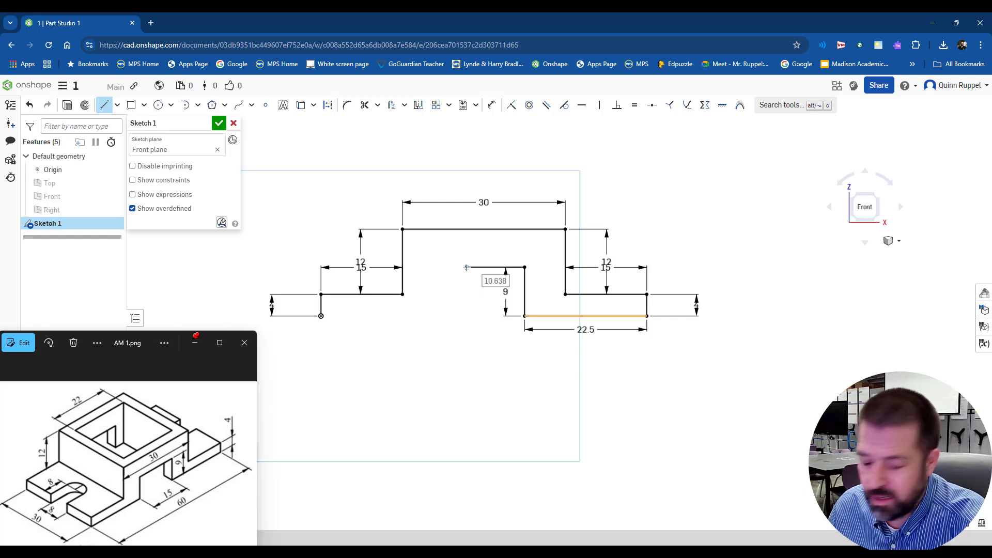
type("15")
key("Return")
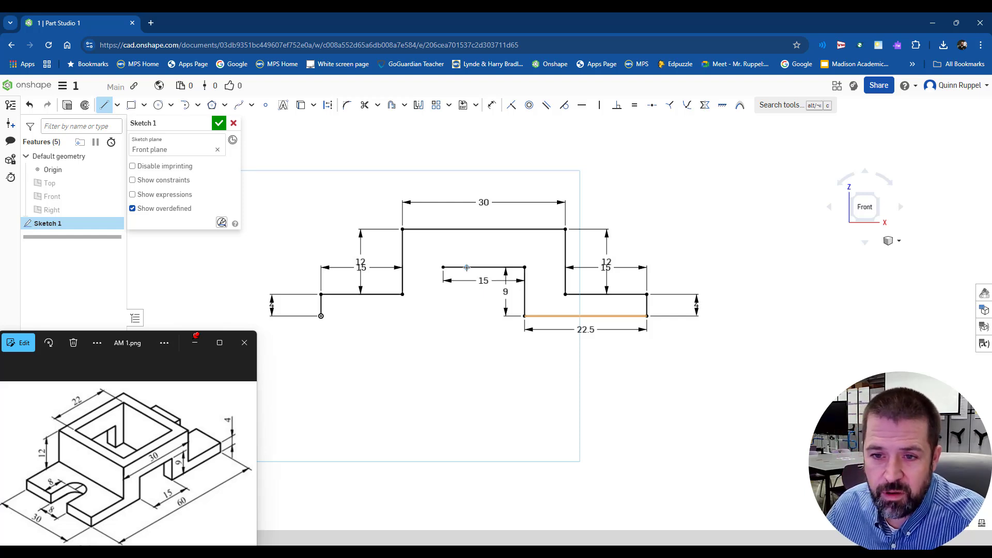
left_click(444, 313)
type("9")
key("Return")
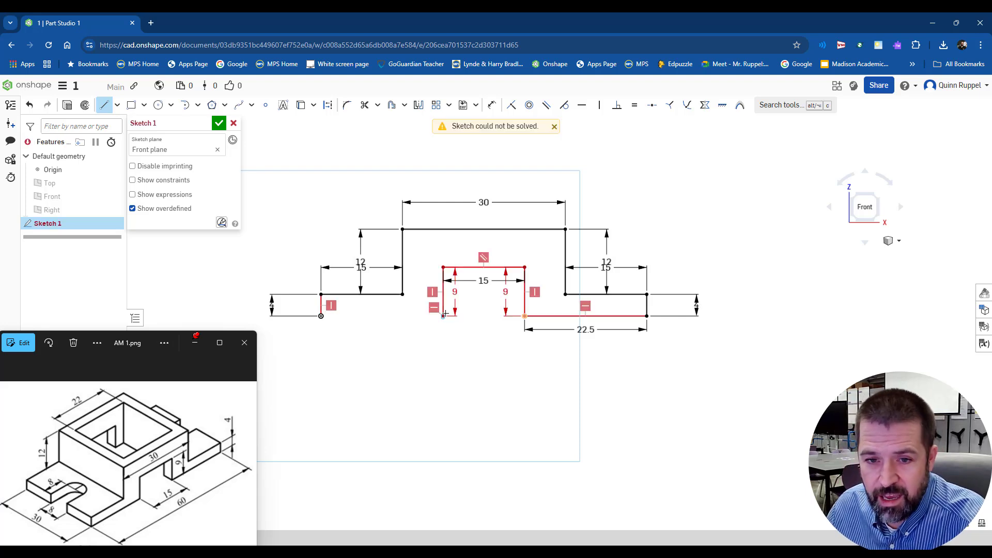
- Close the profile with a 22.5 mm horizontal line from the notch's lower corner to the origin and finish the sketch
left_click(321, 316)
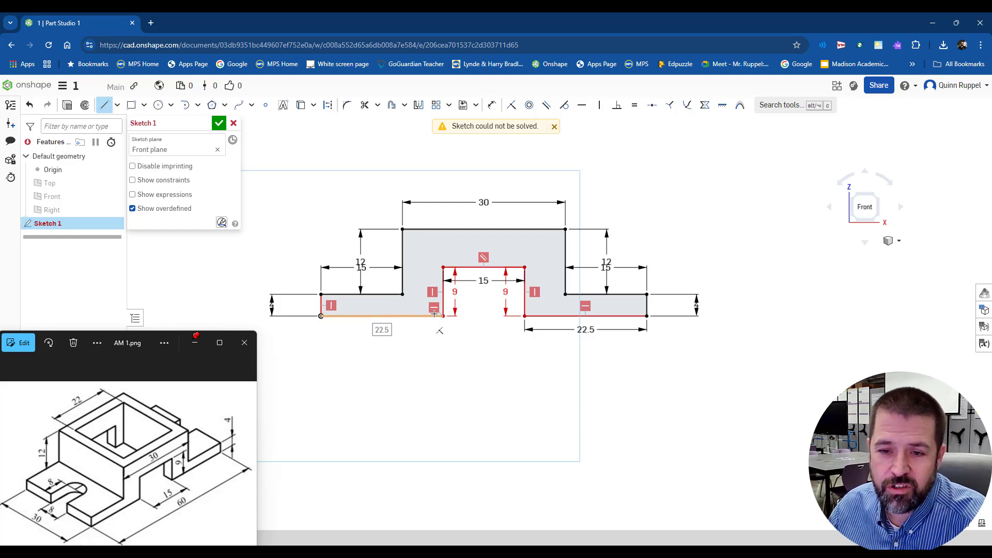
left_click(219, 123)
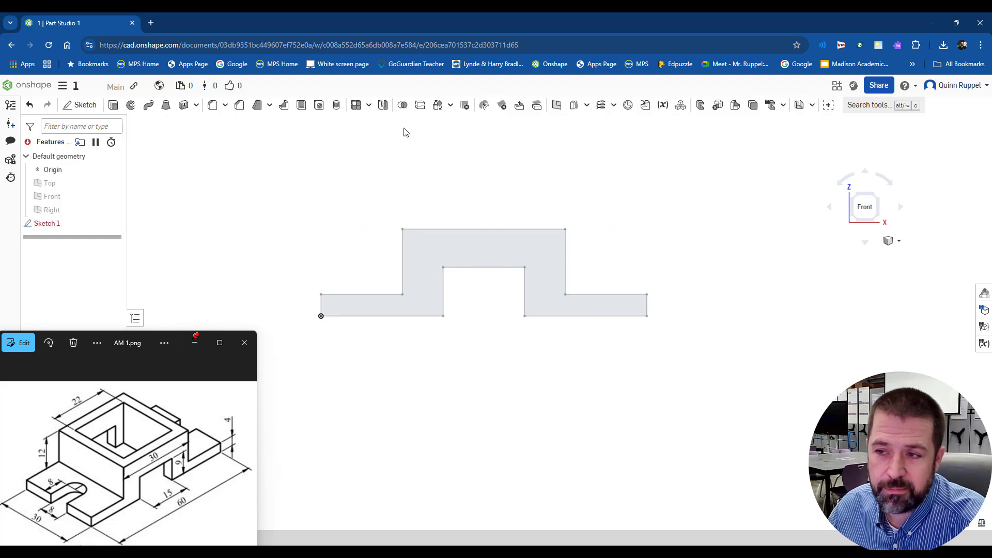
- Extrude the closed front profile 30 mm as a new solid
left_click(892, 242)
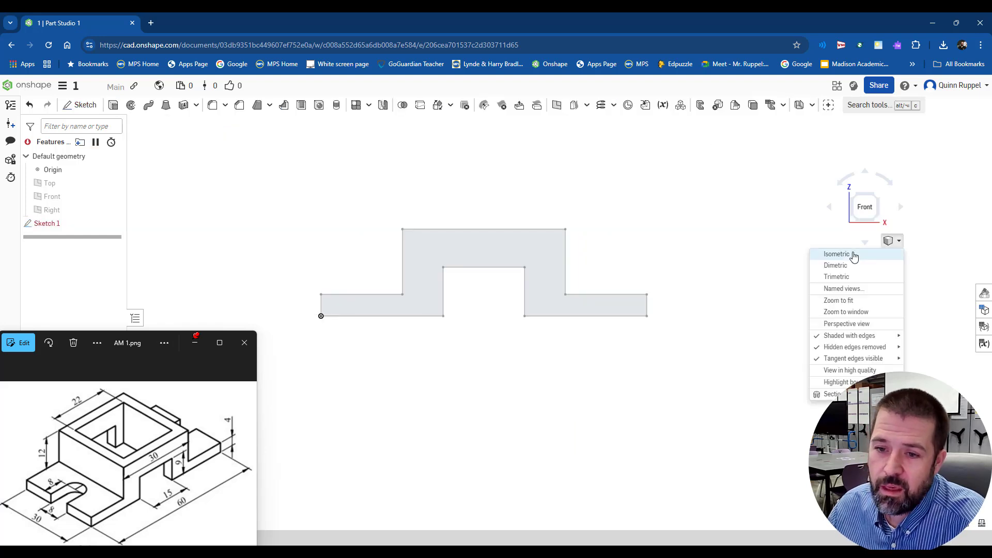
left_click(853, 255)
left_click(113, 105)
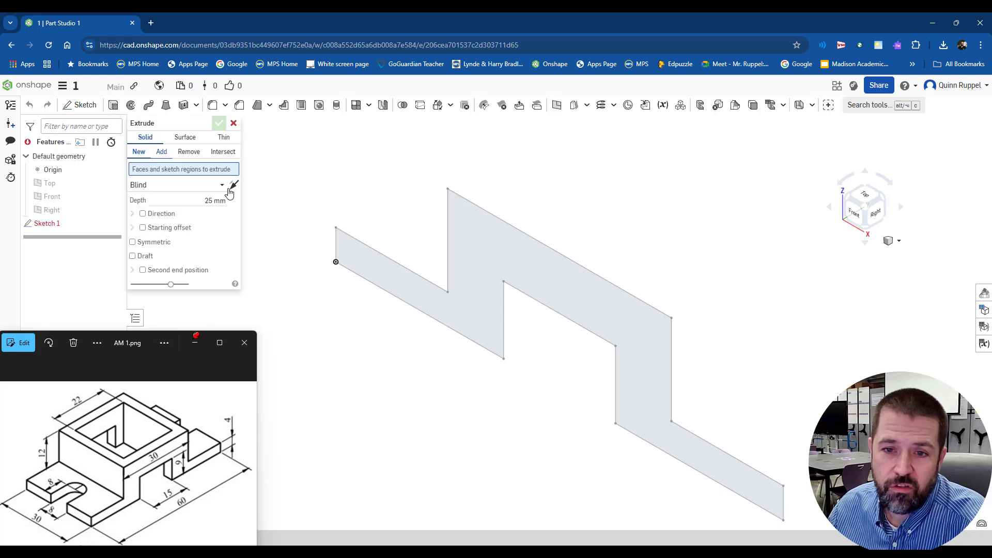
scroll(361, 338, "up", 1)
scroll(274, 385, "down", 2)
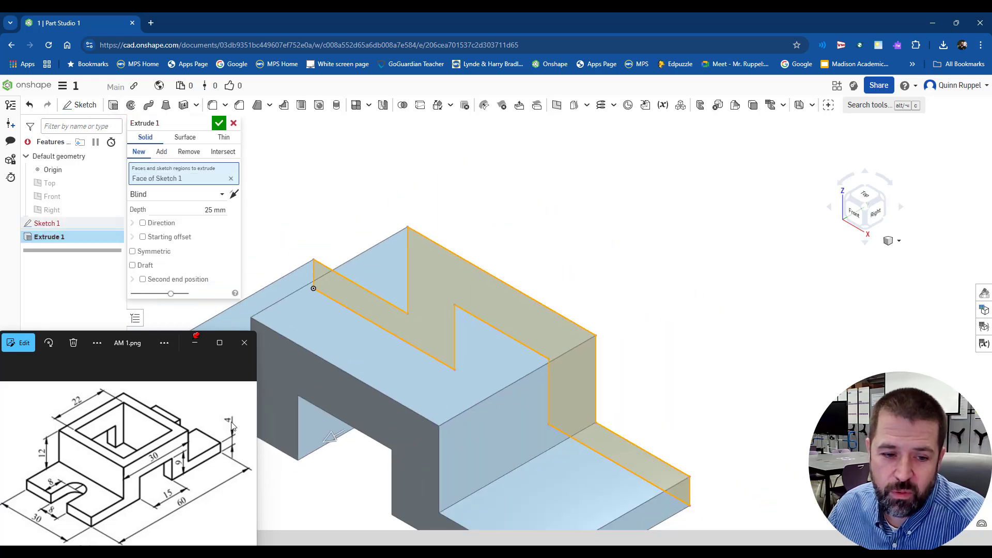
middle_click_drag(419, 398, 501, 346)
left_click(307, 206)
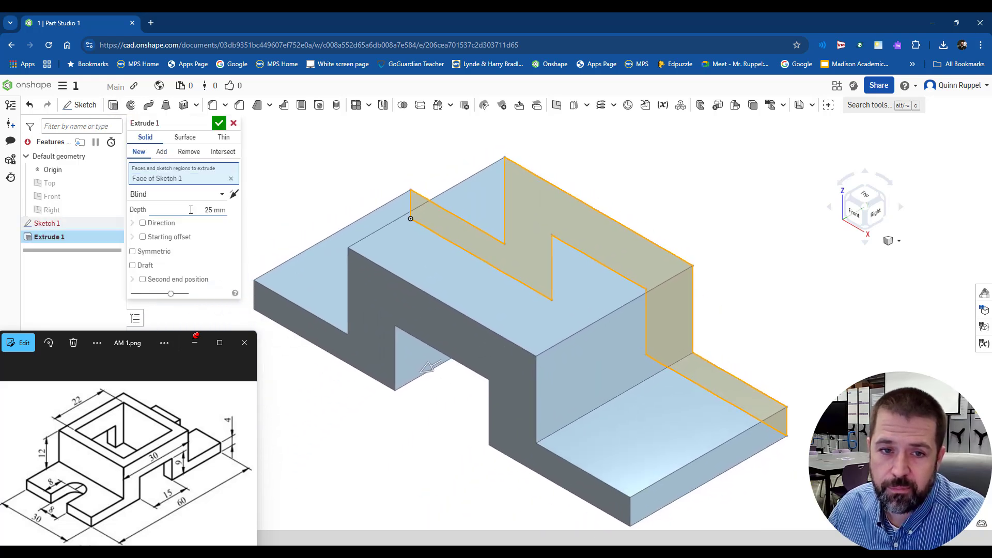
type("30")
key("Return")
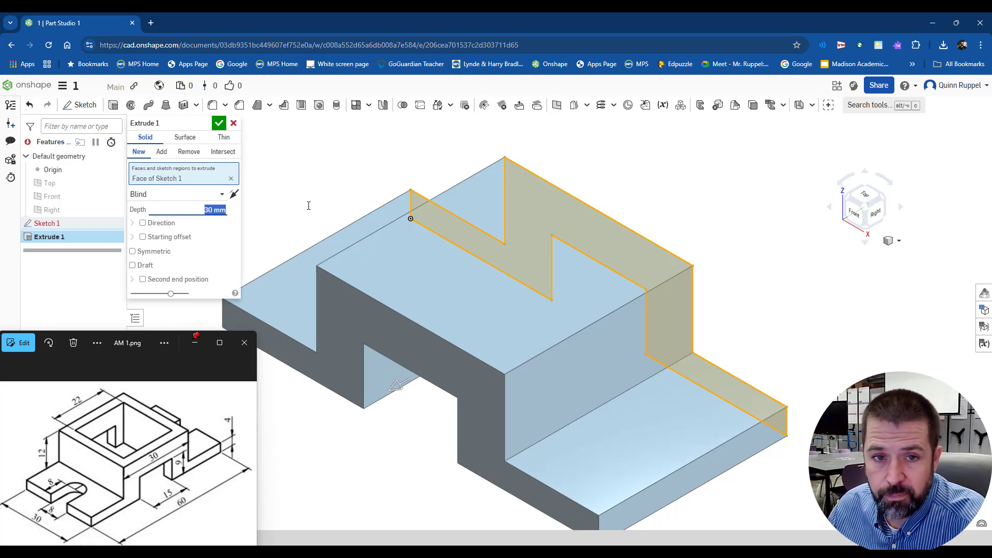
left_click(219, 123)
scroll(538, 219, "down", 1)
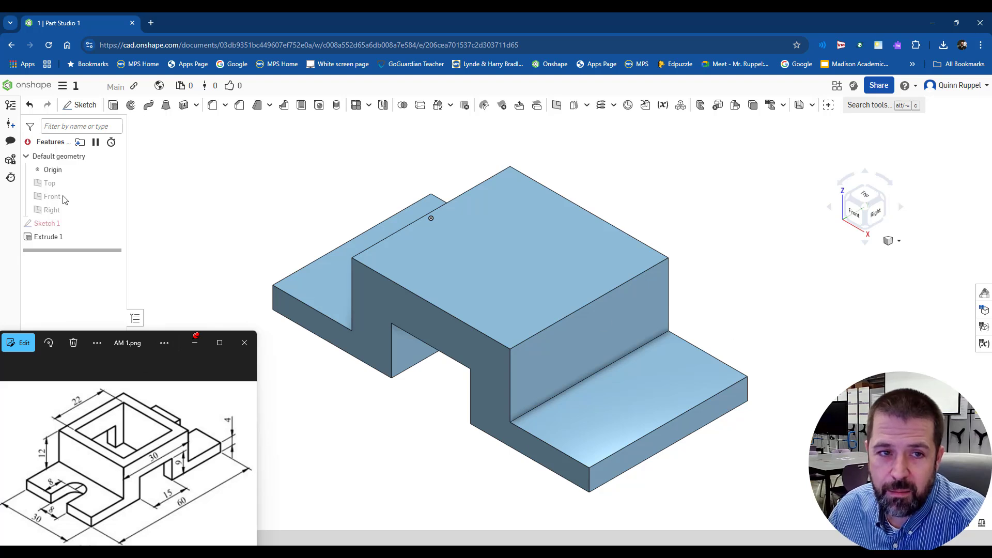
- Start a sketch on the raised block's upper face and offset the face outline 5 mm inward
left_click(80, 105)
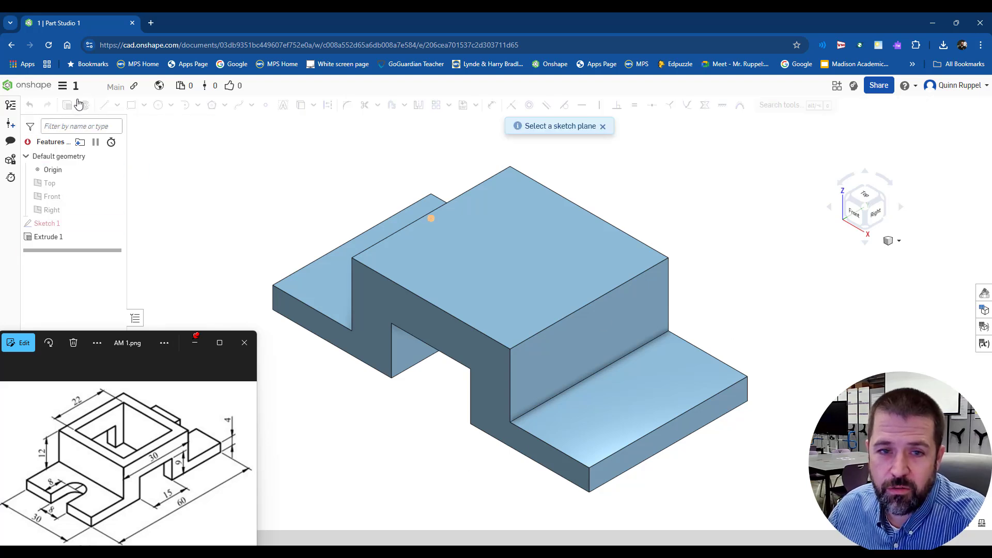
left_click(499, 238)
key("n")
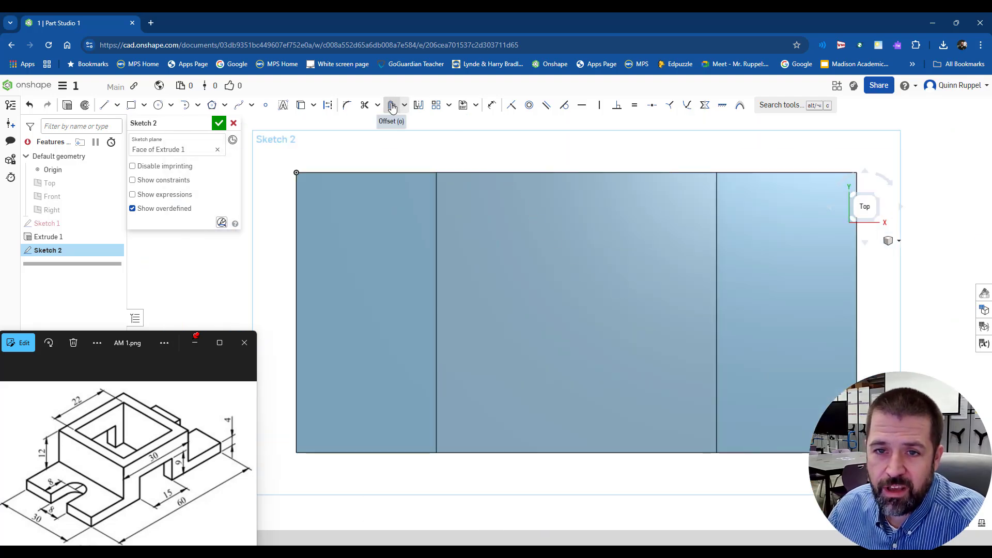
left_click(391, 105)
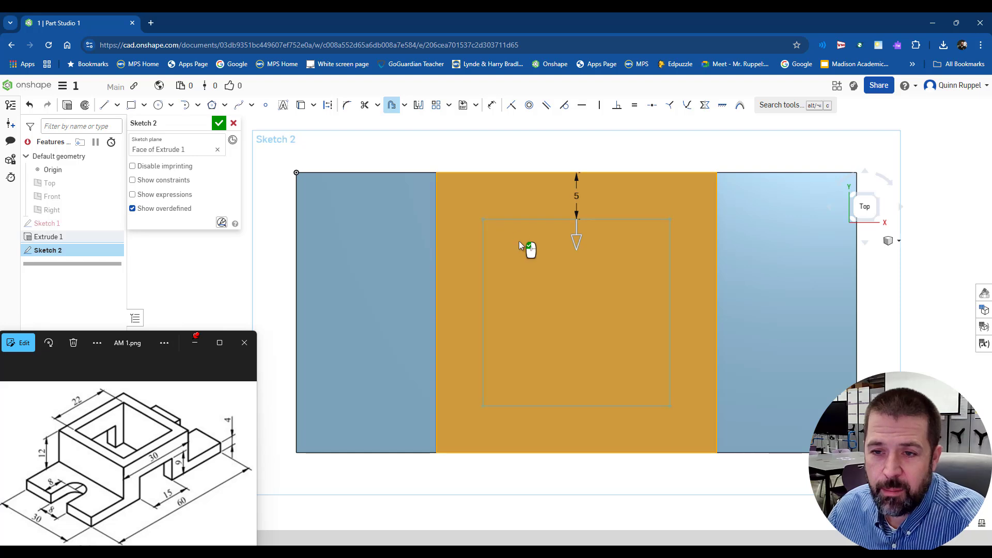
left_click(609, 297)
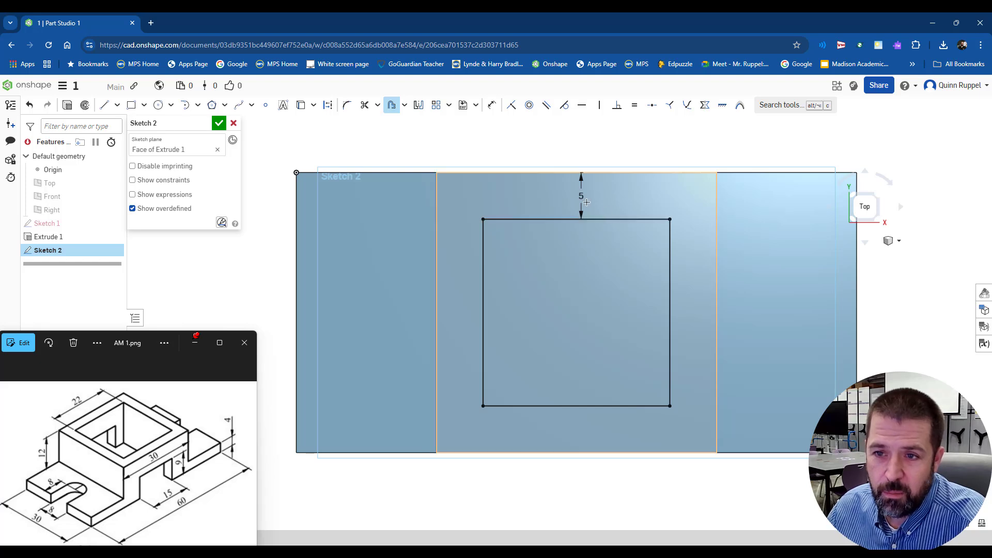
key("Escape")
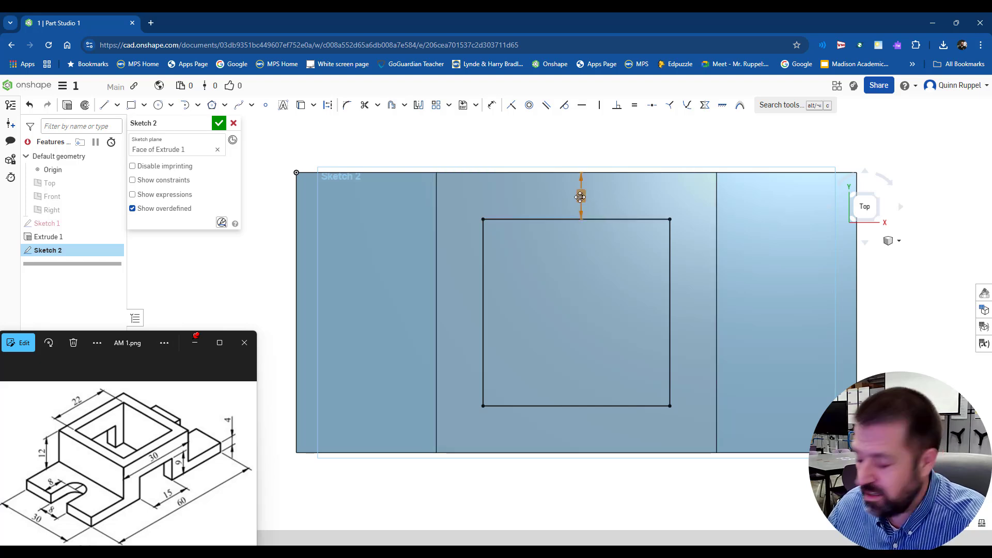
- Delete the offset dimension, dimension the inner square's width to 22 mm and finish the sketch
left_click(580, 196)
key("Delete")
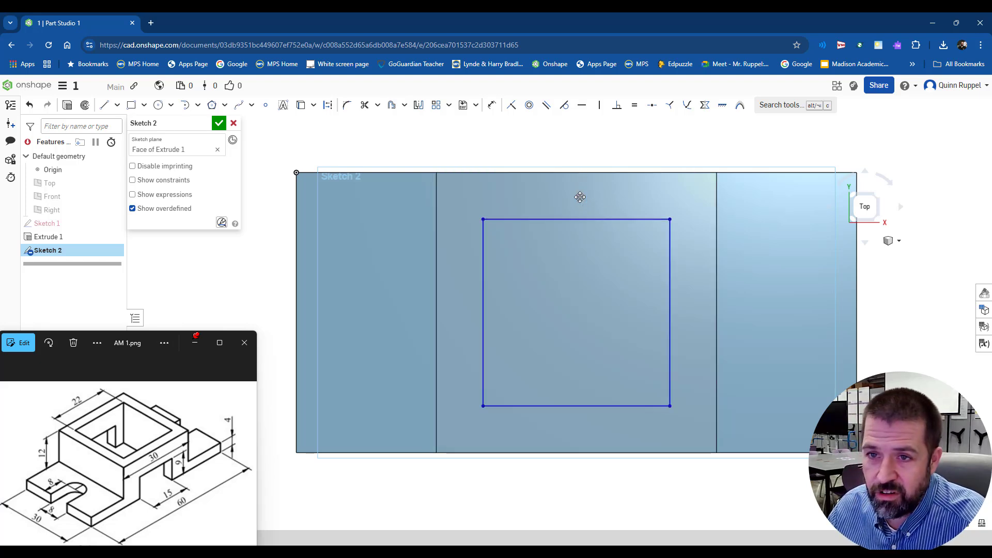
left_click(492, 104)
left_click(548, 218)
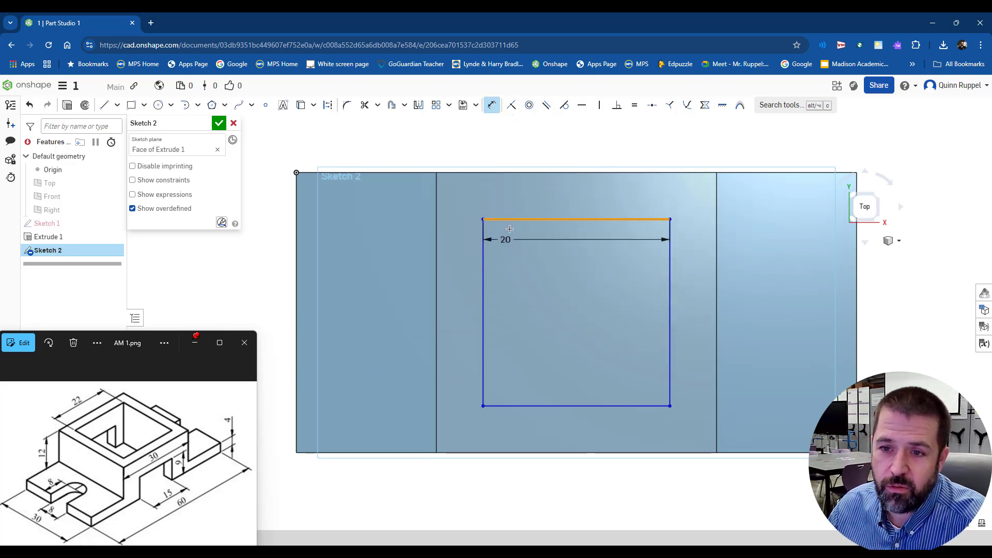
left_click(546, 198)
type("22")
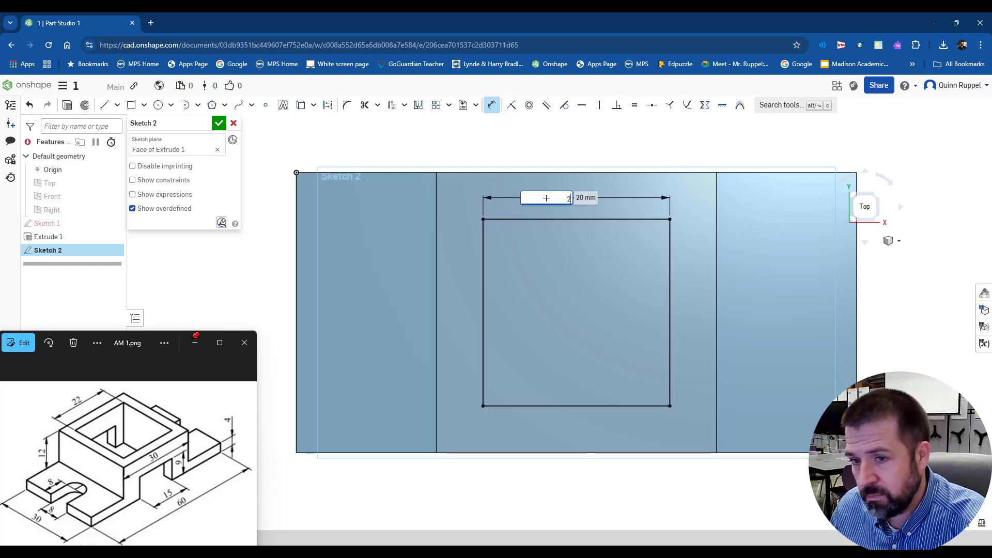
key("Return")
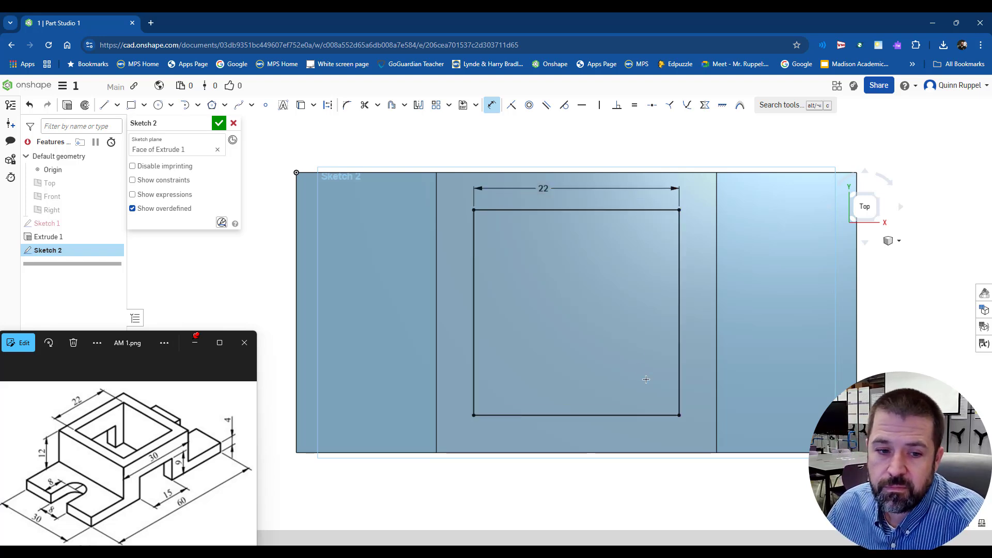
left_click(219, 123)
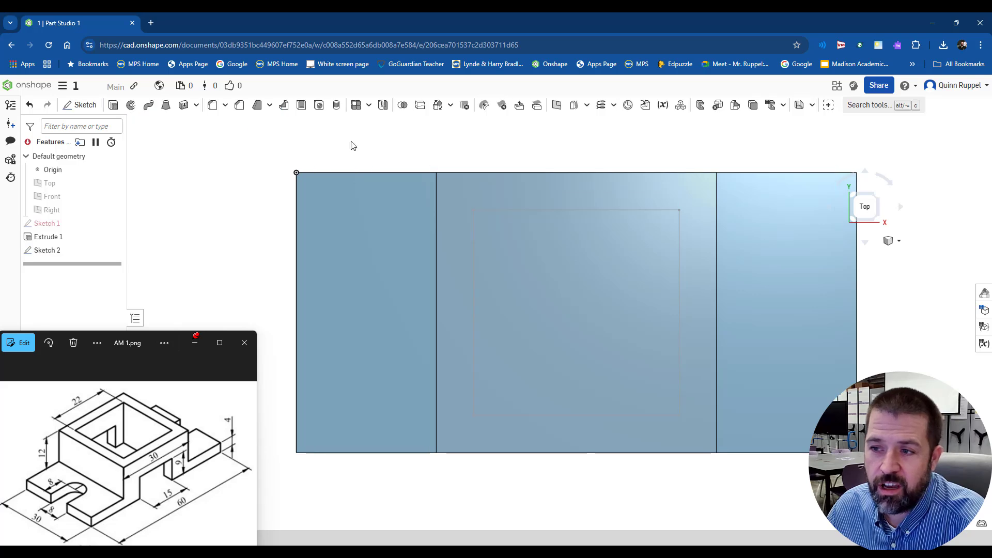
- Extrude the inner square as a 25 mm deep removal down through the raised block
left_click(894, 241)
left_click(878, 262)
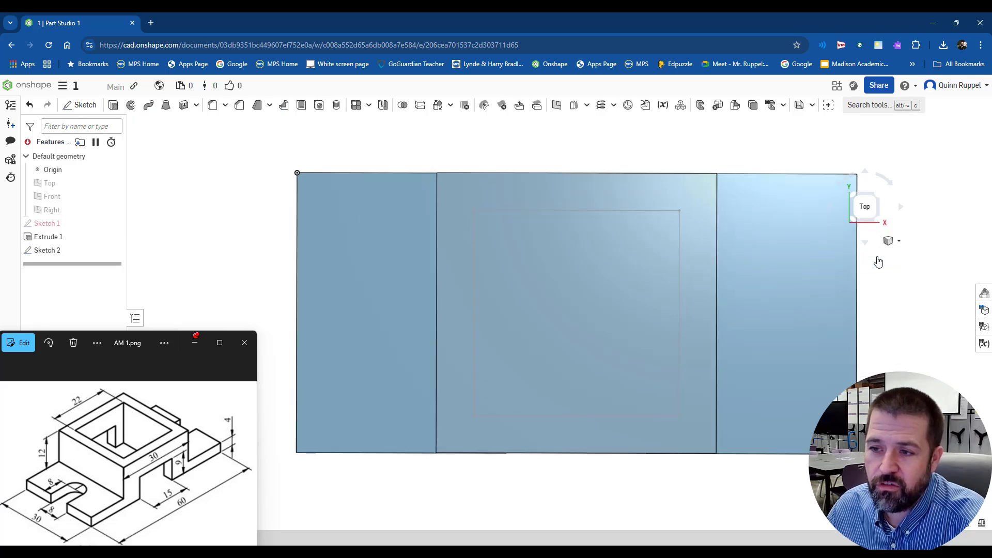
left_click(113, 106)
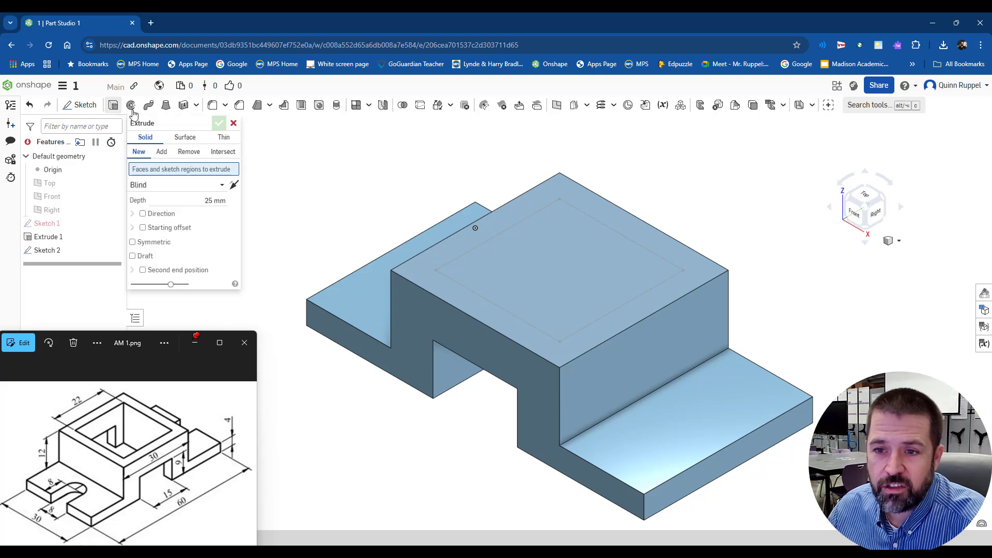
left_click(548, 253)
scroll(507, 275, "down", 3)
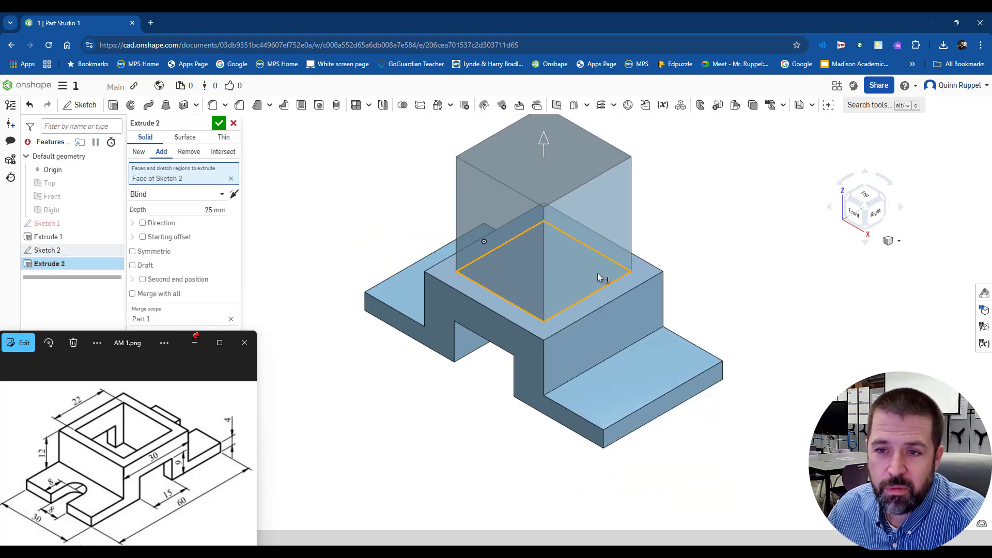
middle_click_drag(589, 273, 594, 288)
left_click(189, 152)
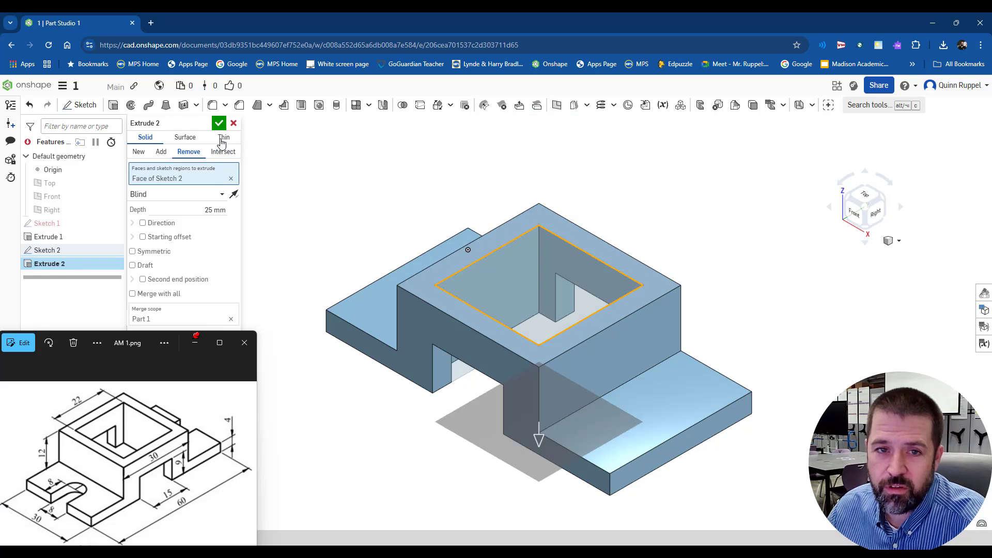
left_click(219, 124)
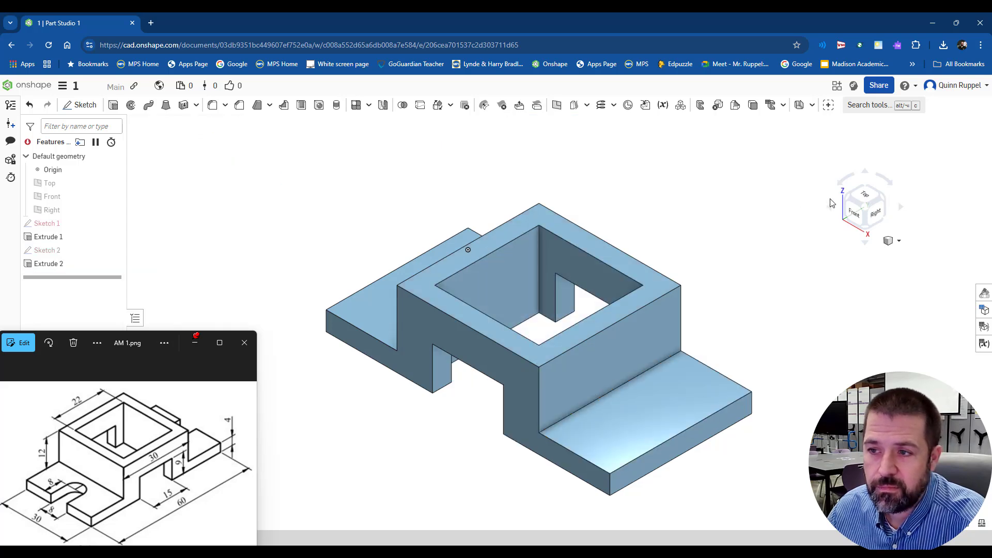
- Start a new sketch on the upper face of the foot that touches the origin
left_click(847, 204)
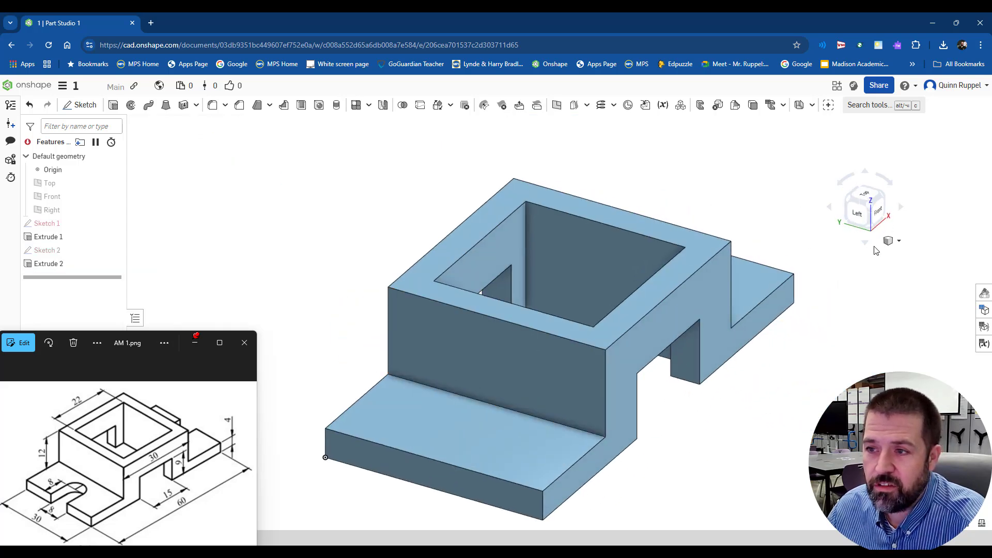
left_click(885, 199)
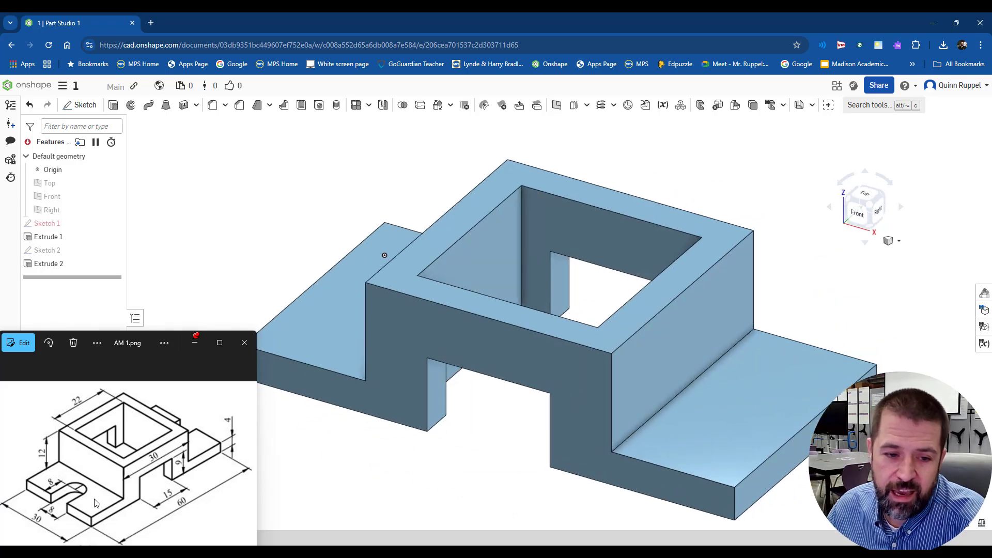
left_click(847, 205)
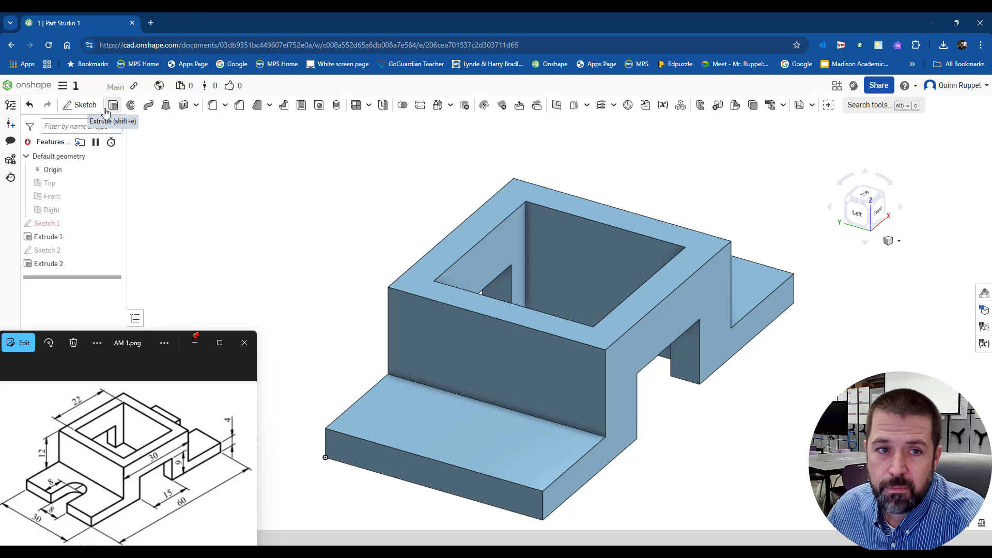
left_click(80, 113)
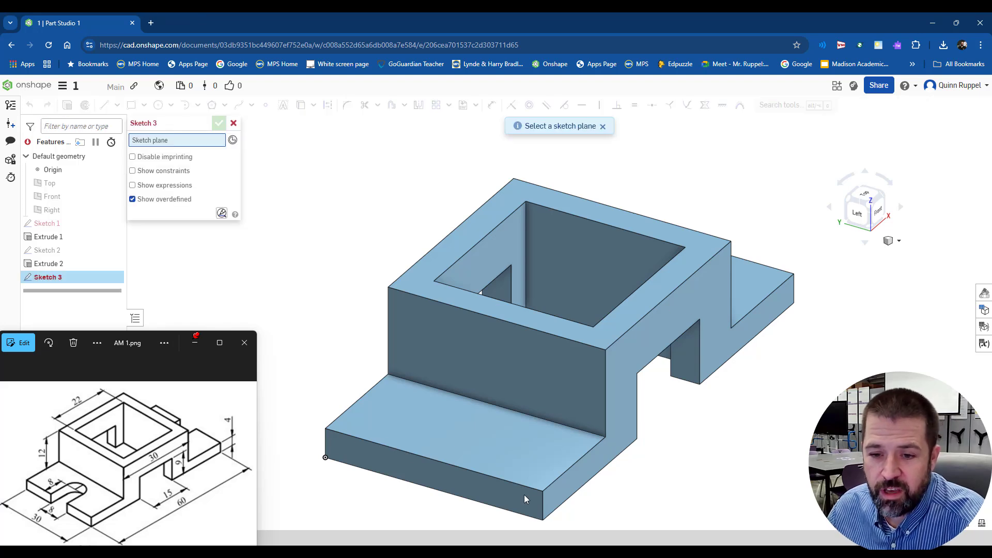
left_click(417, 441)
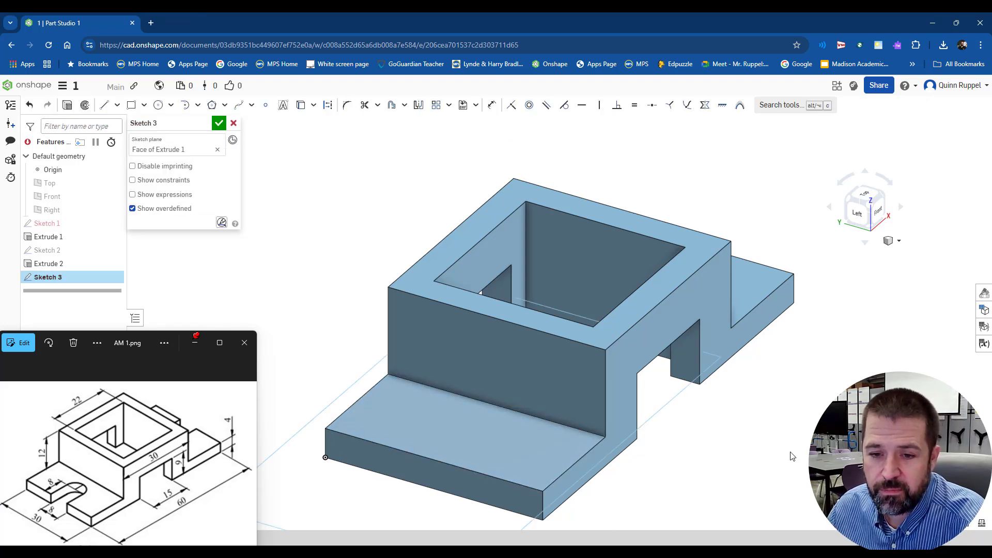
left_click(867, 193)
left_click(851, 178)
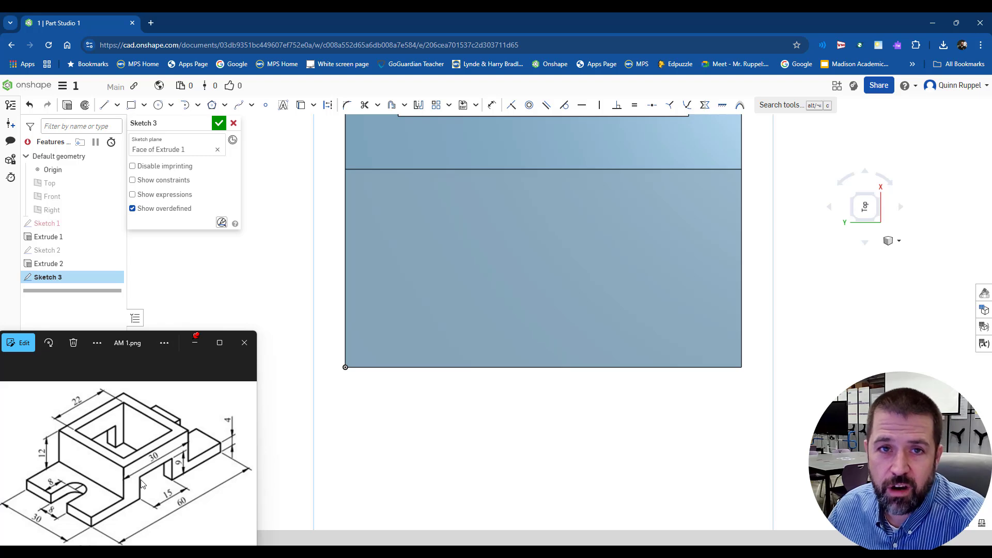
- Sketch a corner rectangle about 12 mm wide and 11 mm deep, starting on the foot's outer edge
left_click(131, 105)
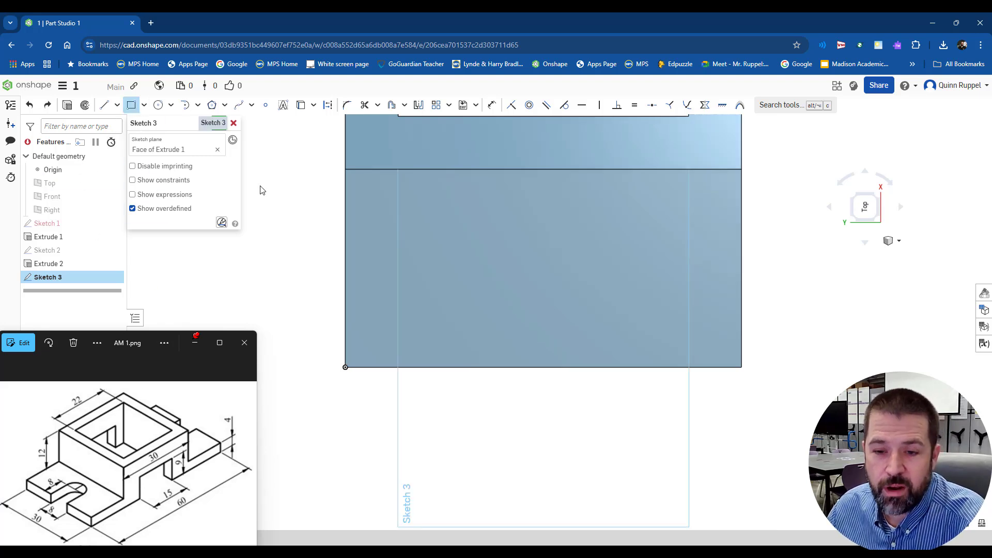
left_click(467, 367)
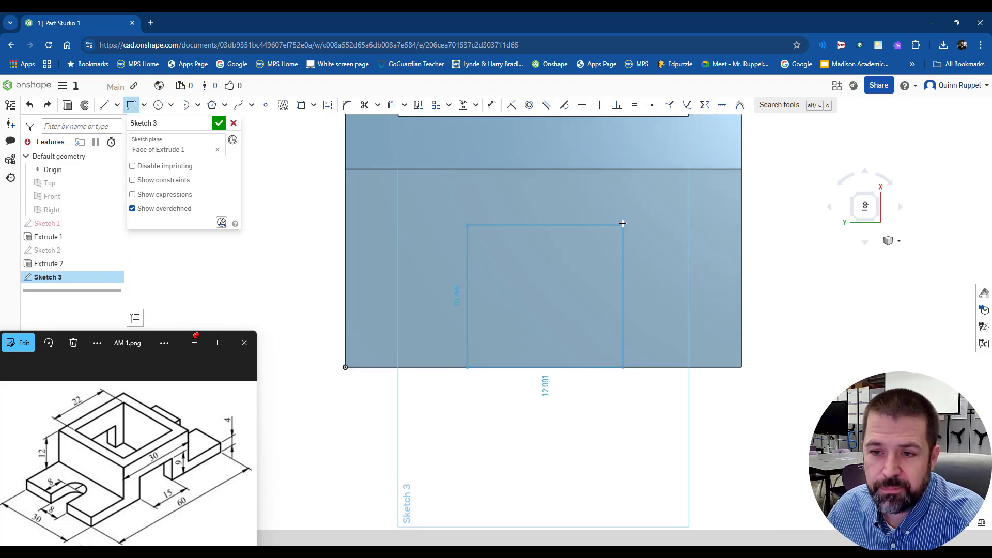
left_click(625, 220)
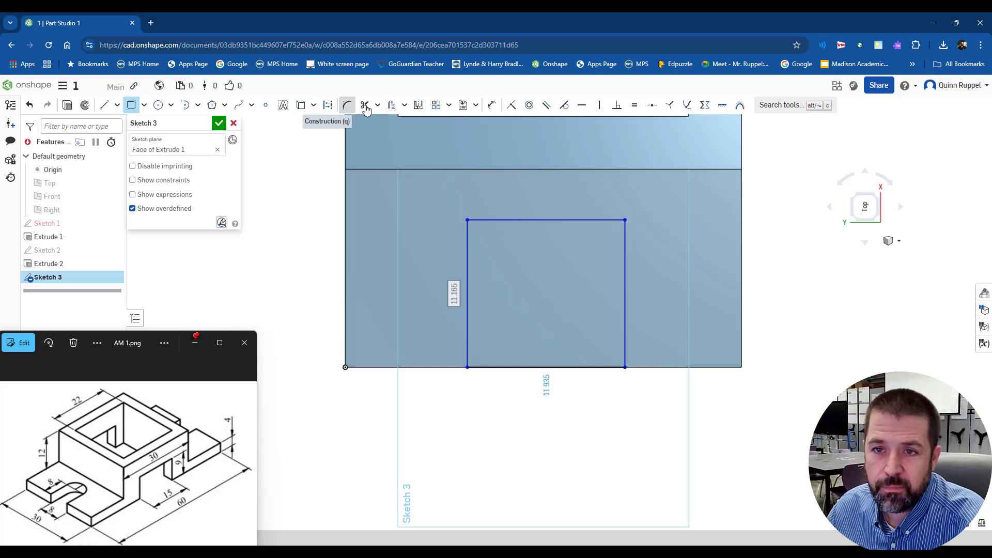
- Dimension the rectangle on the foot to 8 mm deep and 8 mm wide
left_click(491, 105)
left_click(467, 273)
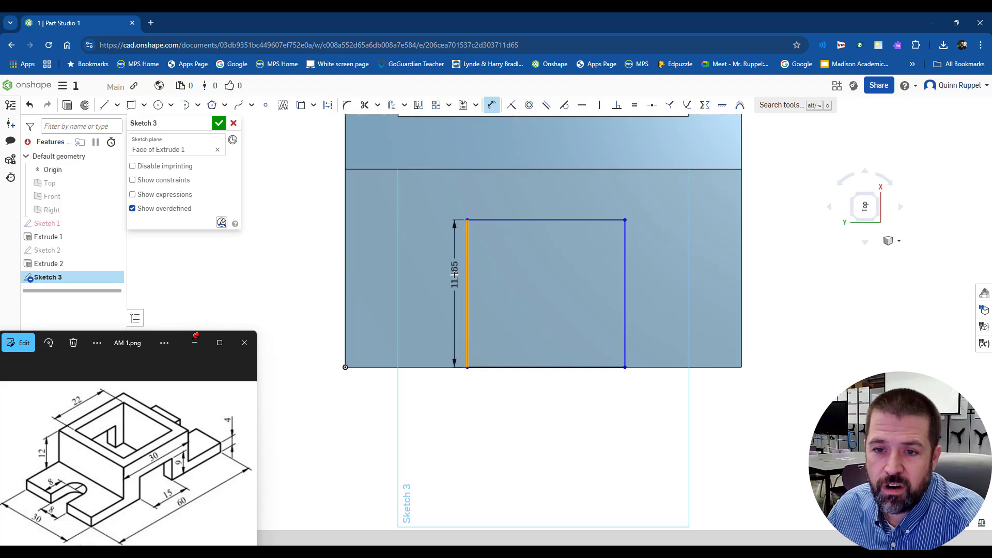
left_click(453, 276)
type("8")
key("Return")
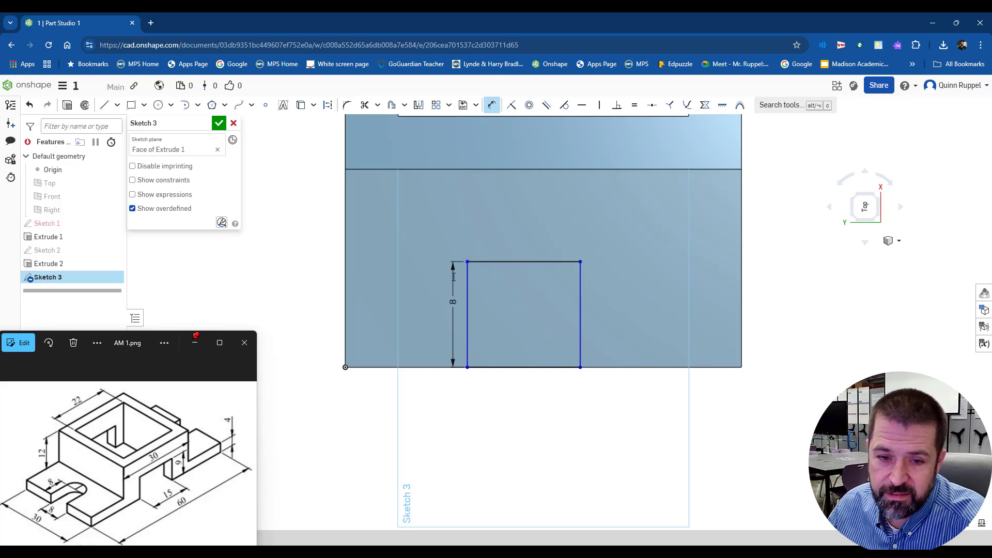
left_click(488, 261)
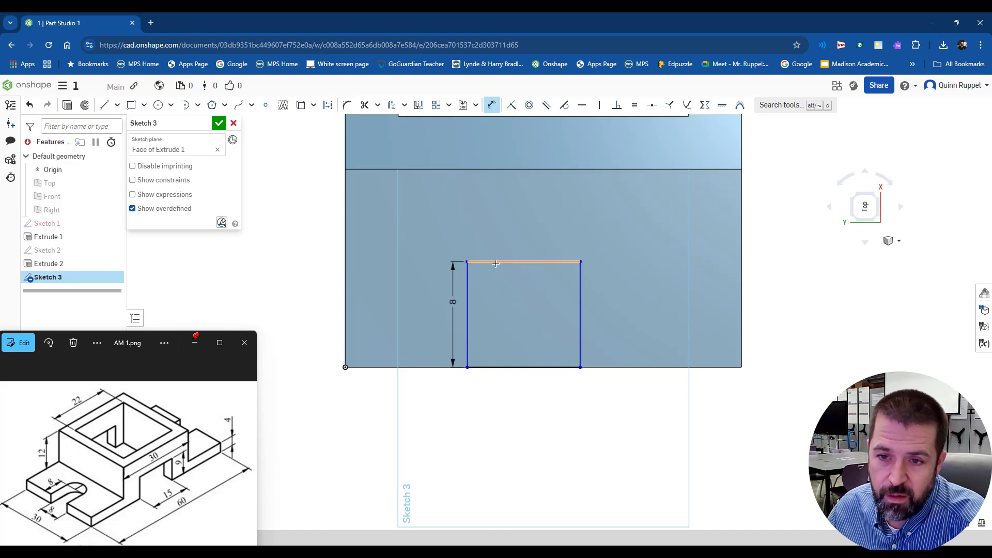
left_click(499, 250)
type("8")
key("Return")
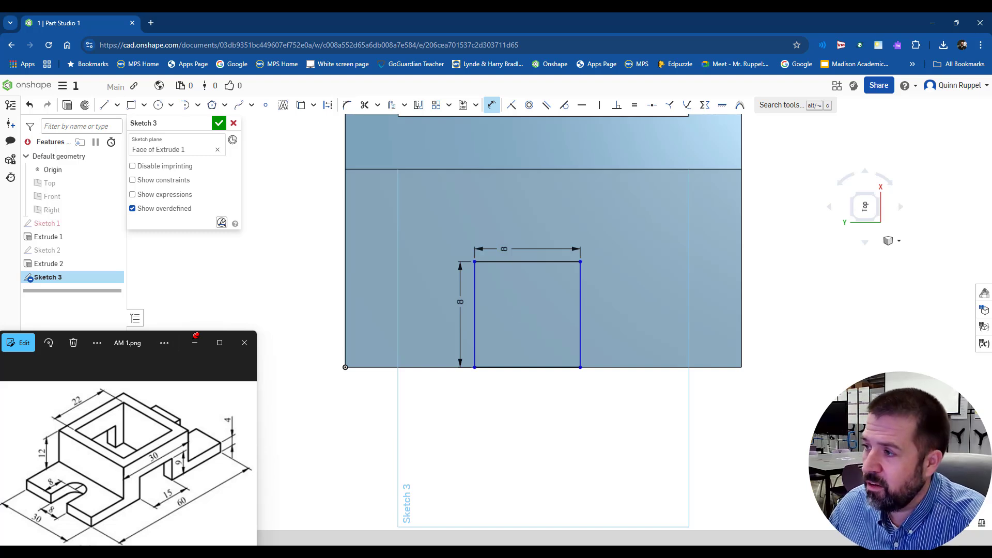
- Work out the slot's side offset in Calculator by subtracting 8 from 30 and halving the result
left_click_drag(991, 158, 740, 169)
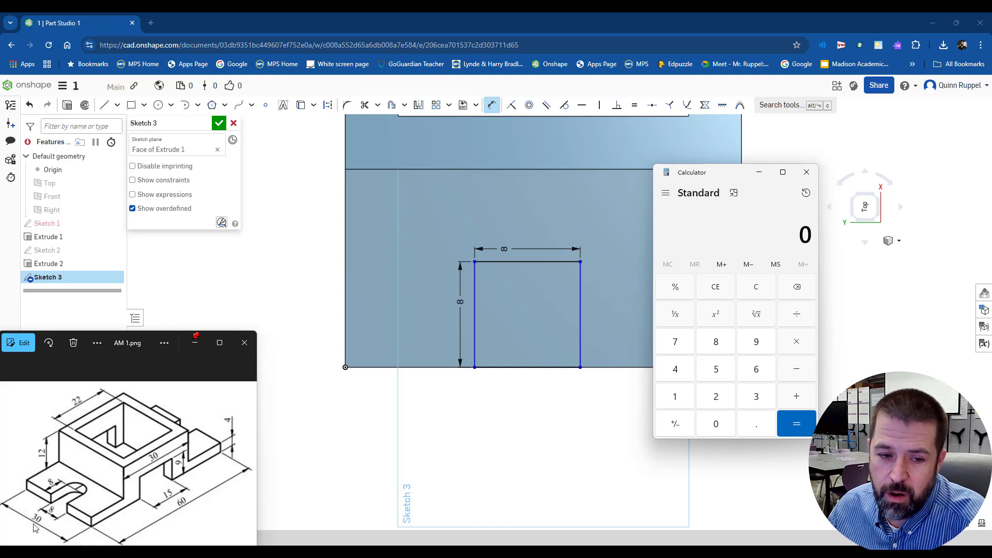
left_click(714, 431)
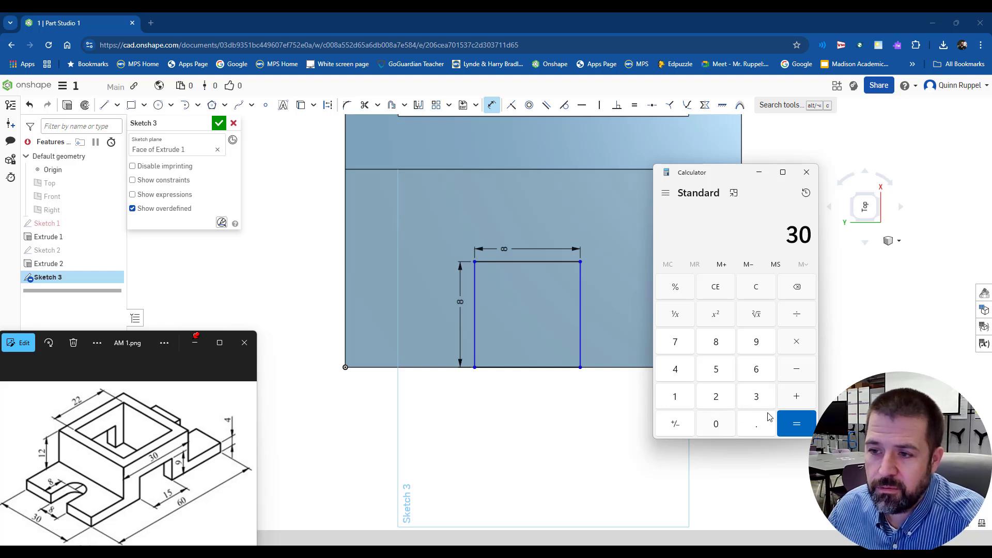
left_click(719, 343)
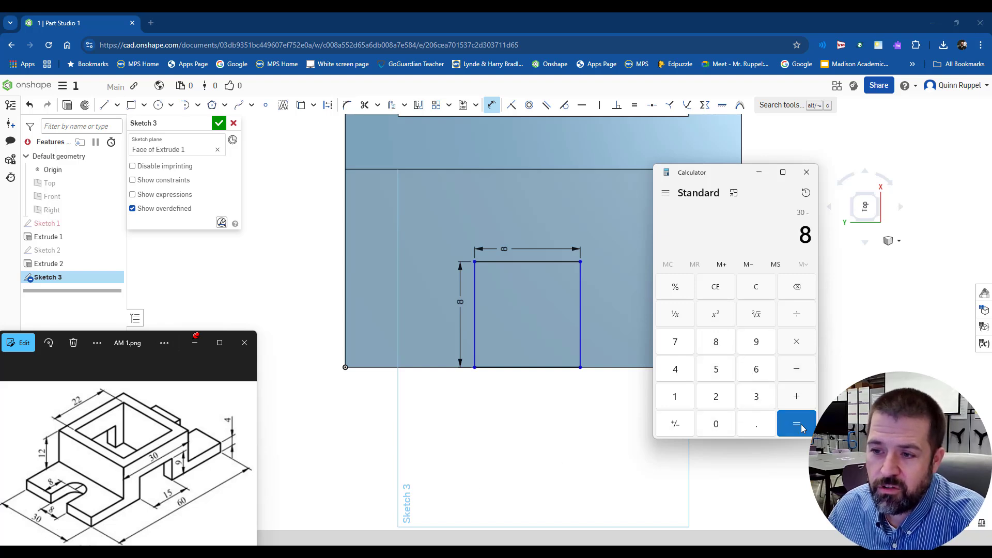
key("Return")
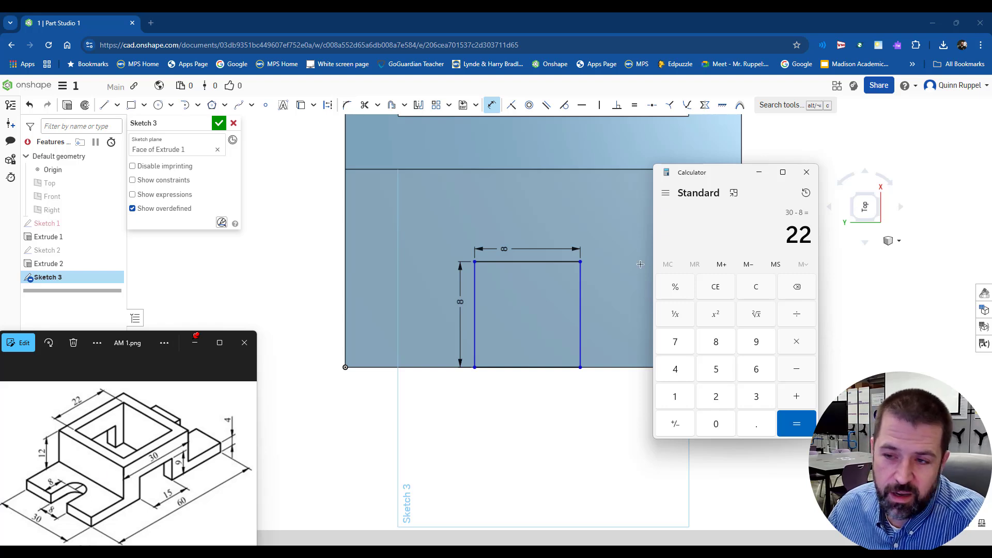
left_click(716, 397)
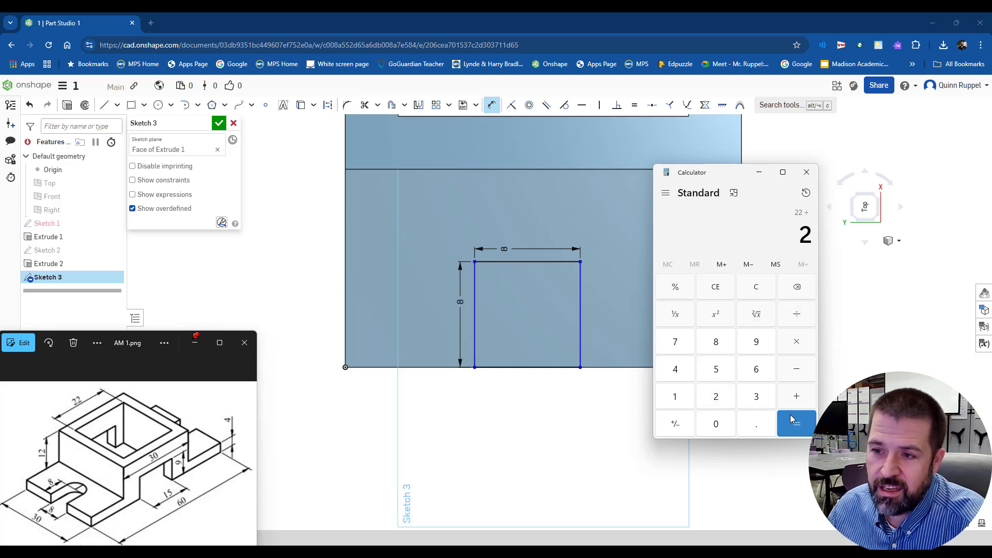
left_click(797, 424)
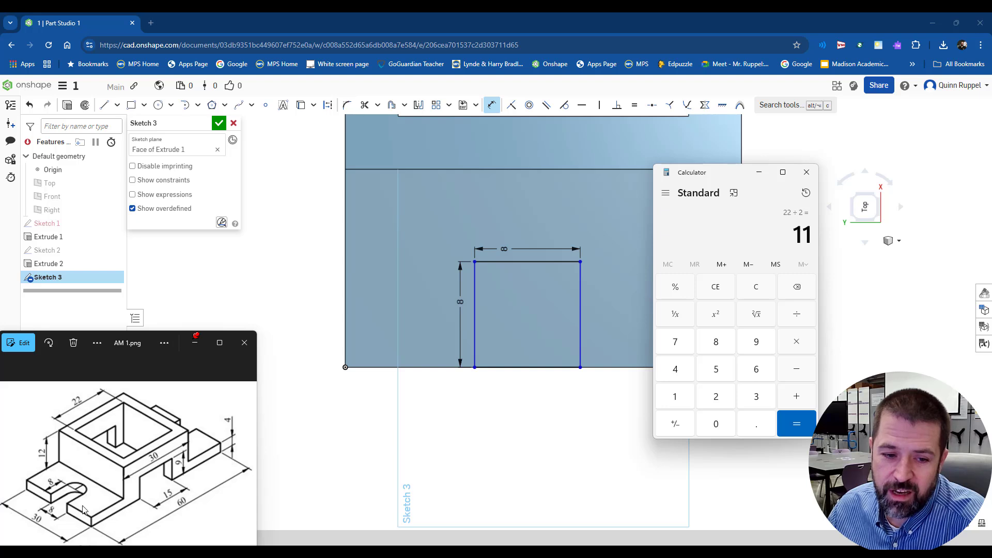
left_click_drag(712, 178, 780, 193)
left_click(499, 287)
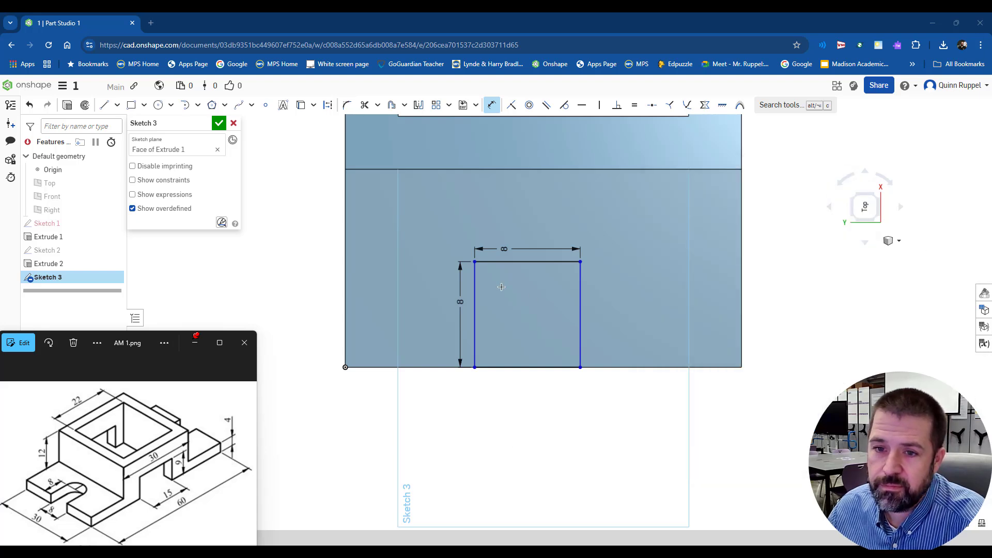
- Dimension the distance from the foot's side edge at the origin to the rectangle's nearest side as 11 mm
left_click(490, 106)
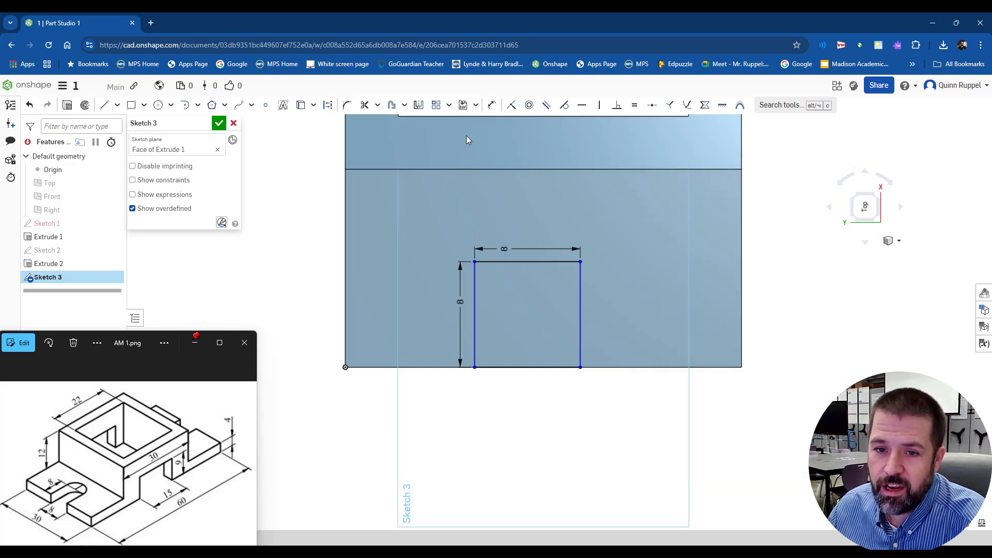
left_click(345, 314)
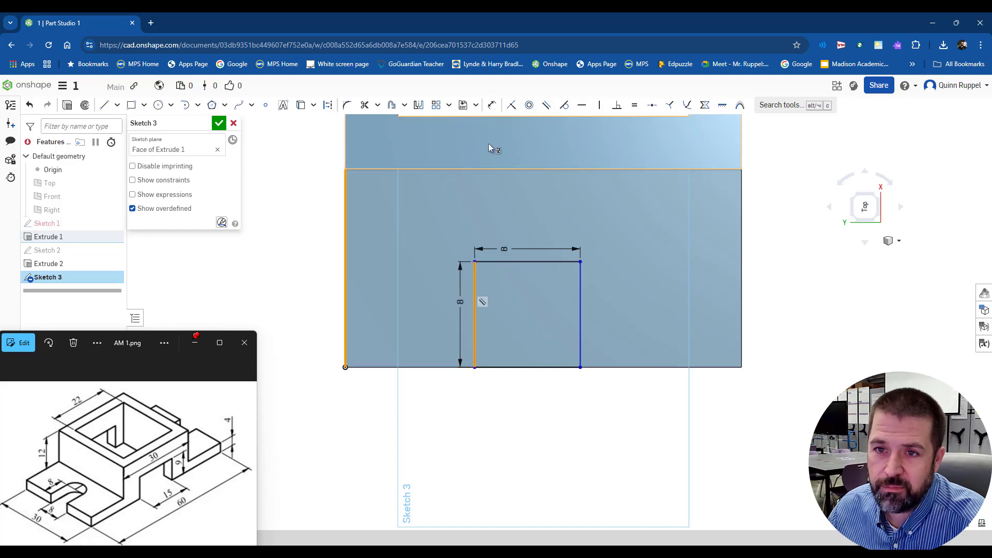
left_click(491, 105)
left_click(346, 321)
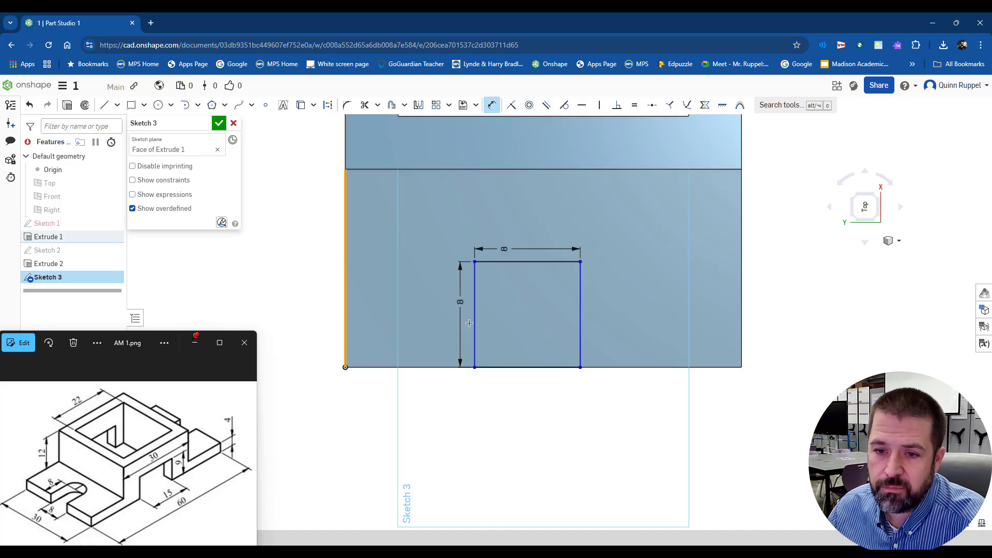
left_click(474, 323)
left_click(425, 401)
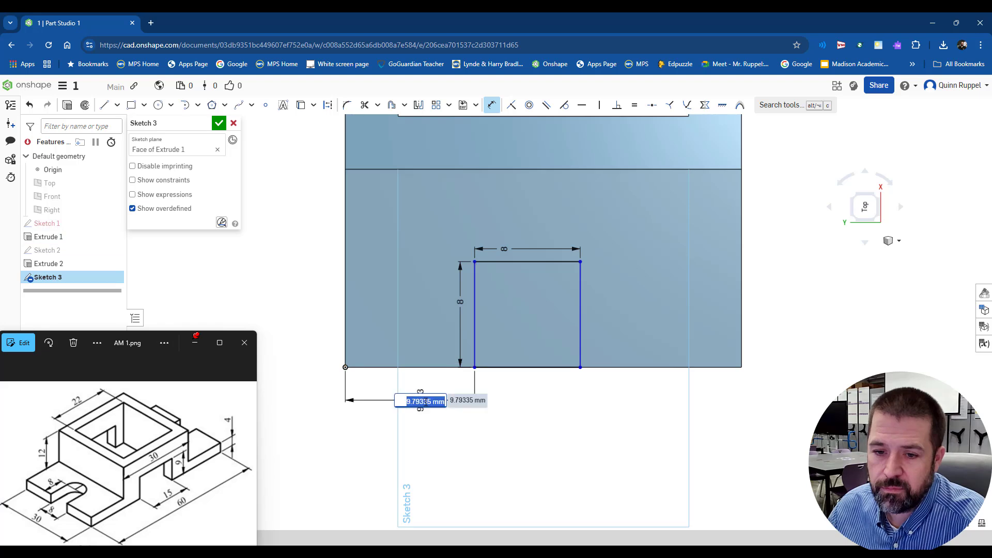
type("11")
key("Return")
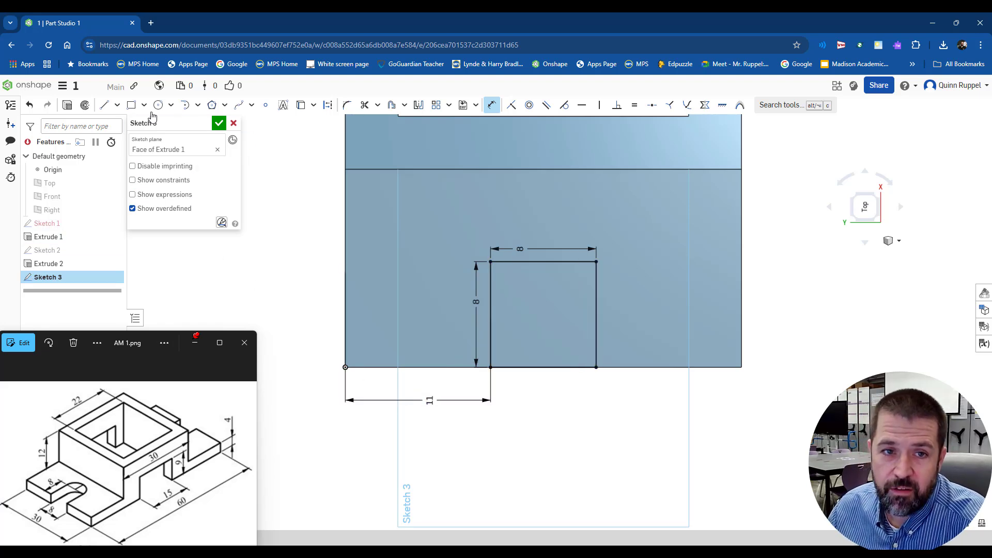
- Draw a circle centred on the midpoint of the rectangle's inner edge, reaching out to its corner
left_click(158, 105)
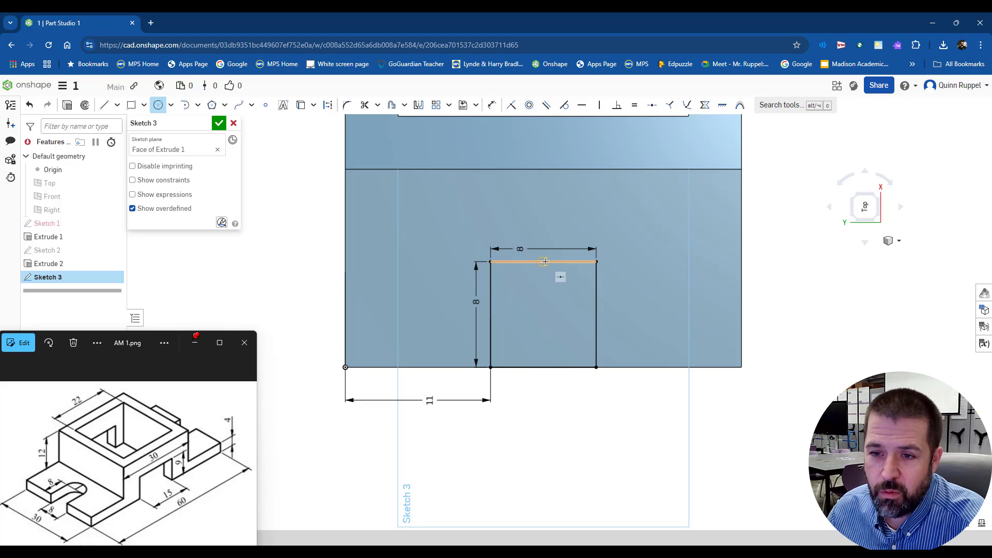
left_click(543, 262)
left_click(597, 261)
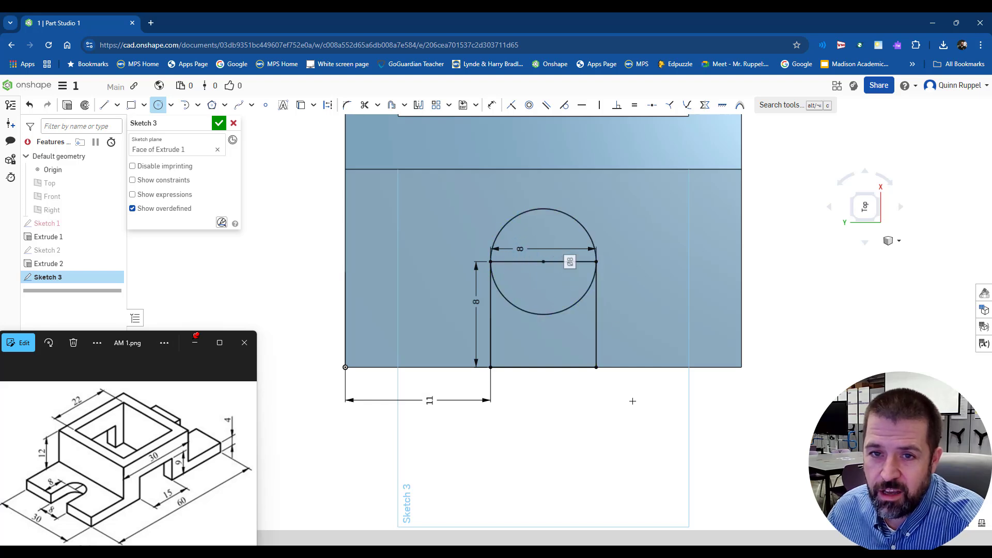
- Try to trim away the circle's lower arc and the rectangle's inner edge
left_click(364, 105)
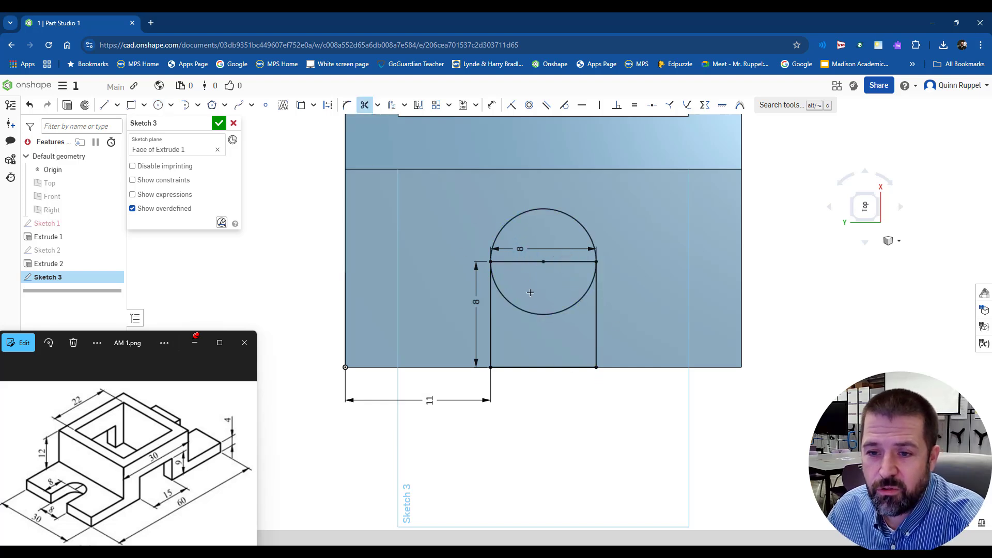
left_click(530, 310)
left_click(517, 263)
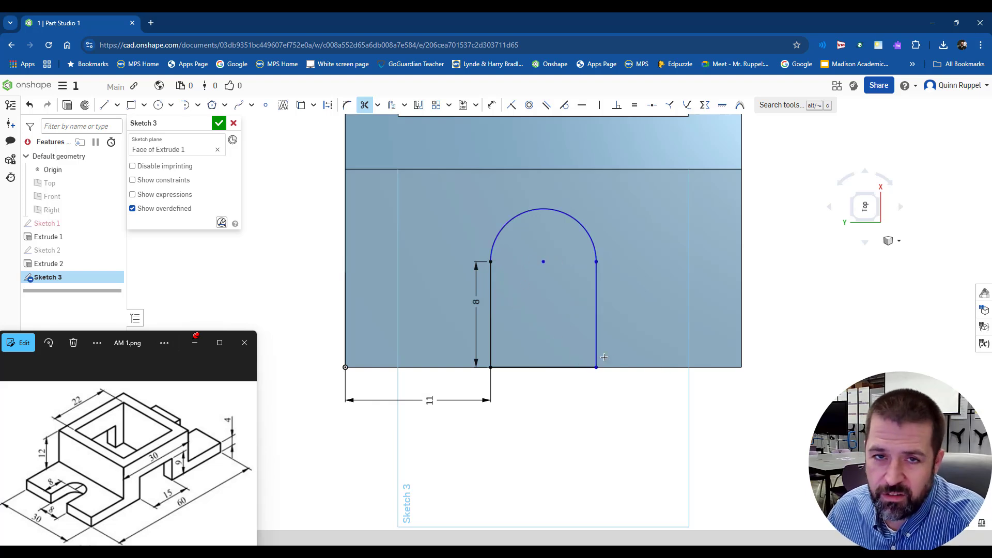
- Undo the trims on the slot profile to restore the full circle and rectangle
left_click(29, 105)
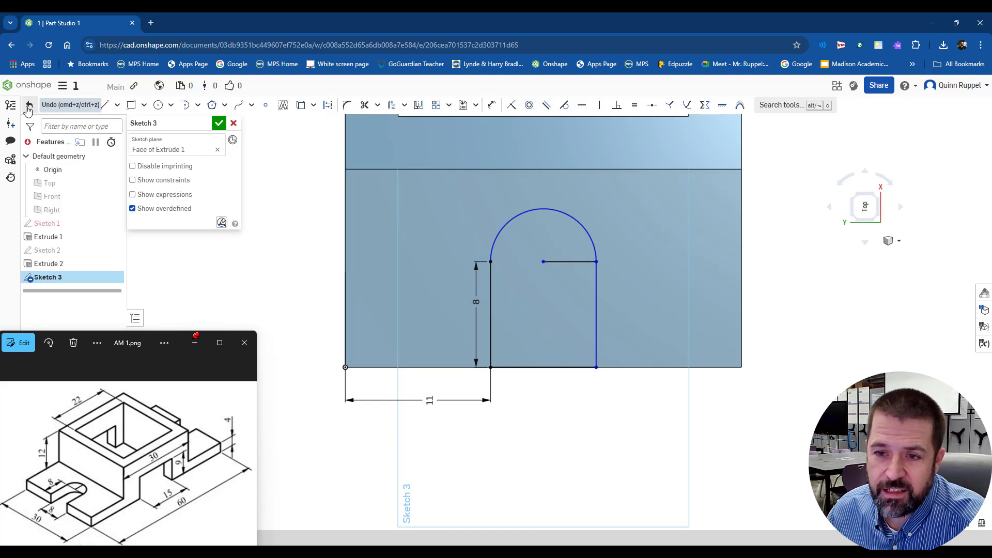
left_click(29, 105)
left_click(29, 105)
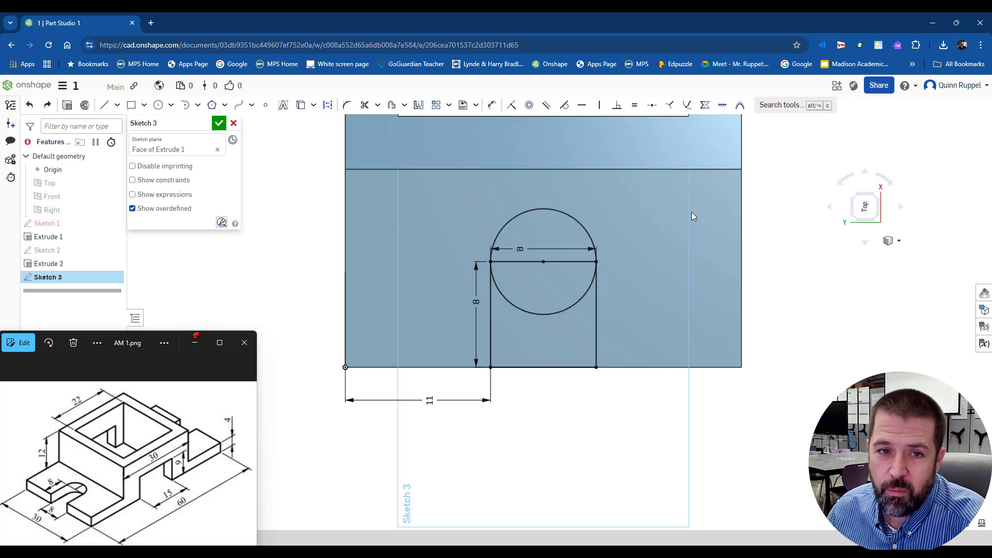
- Finish the sketch and extrude its three slot regions as a 25 mm deep removal through the foot
left_click(220, 123)
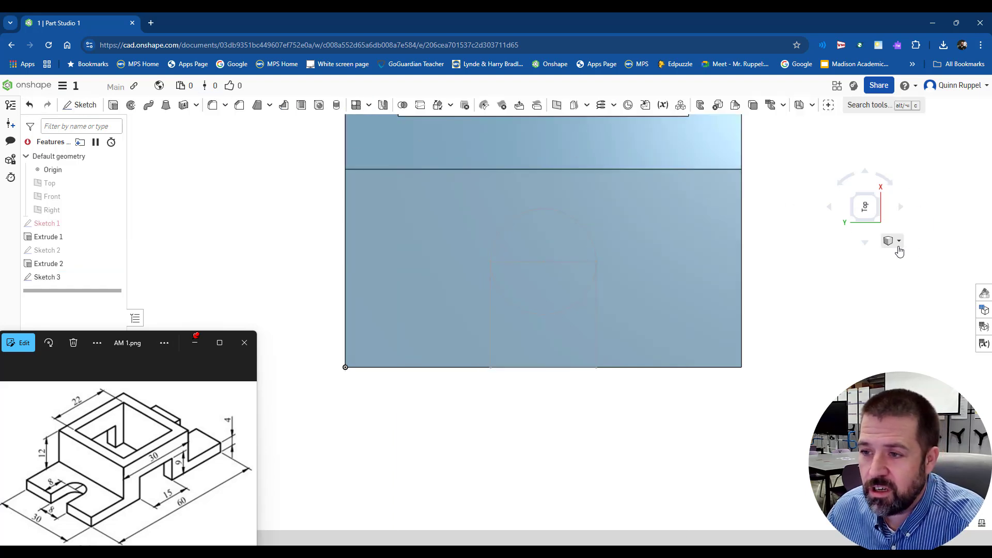
left_click(895, 241)
left_click(874, 258)
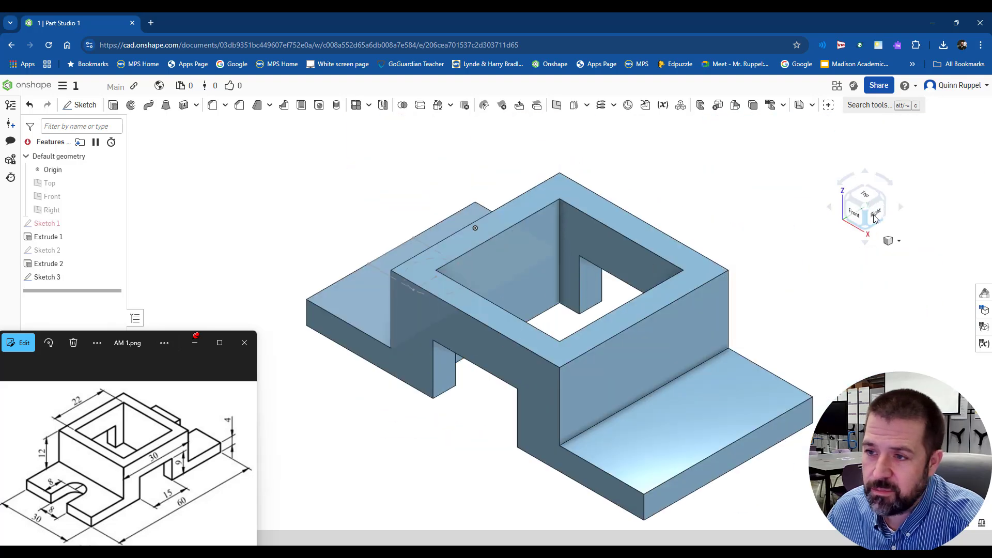
left_click(846, 200)
left_click(114, 105)
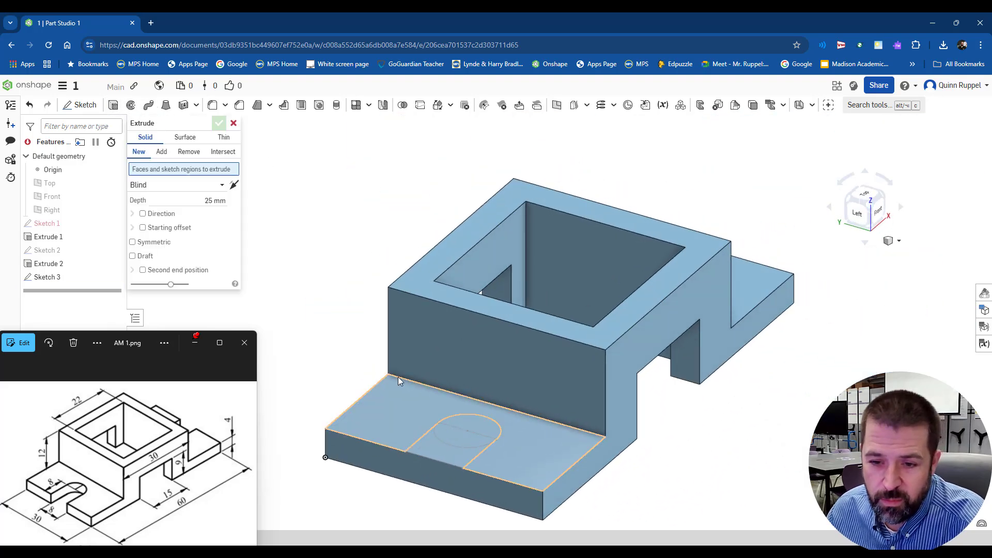
scroll(465, 434, "up", 5)
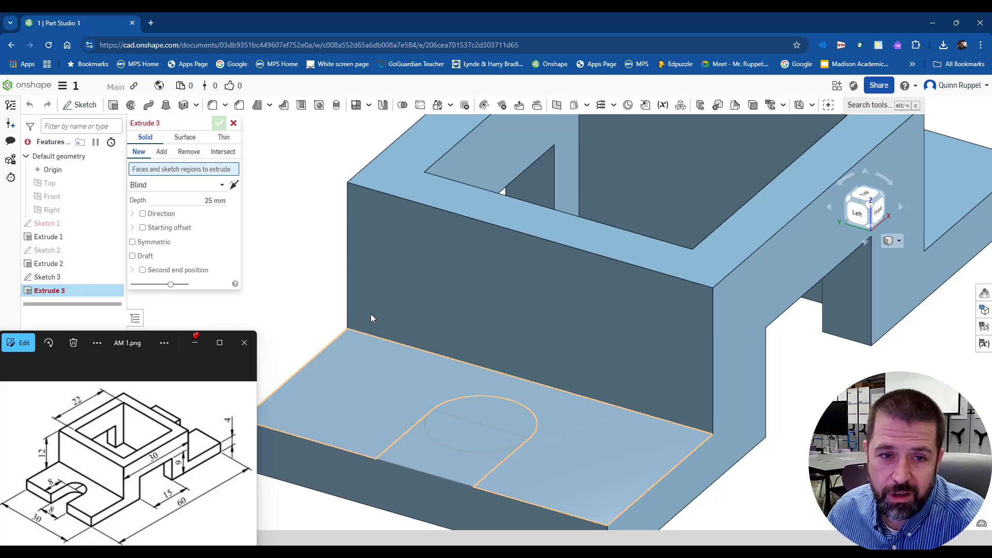
left_click(500, 422)
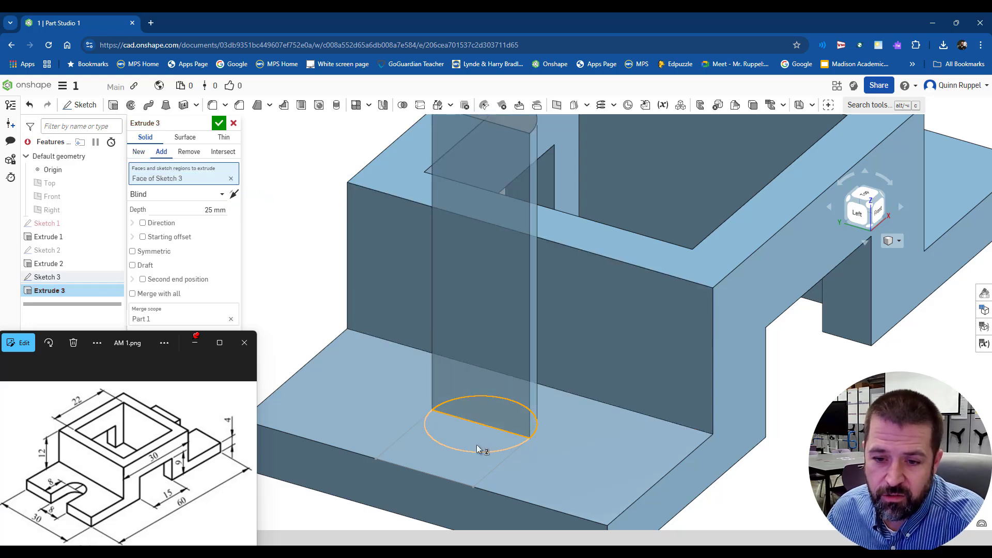
left_click(477, 444)
left_click(454, 467)
scroll(517, 417, "down", 2)
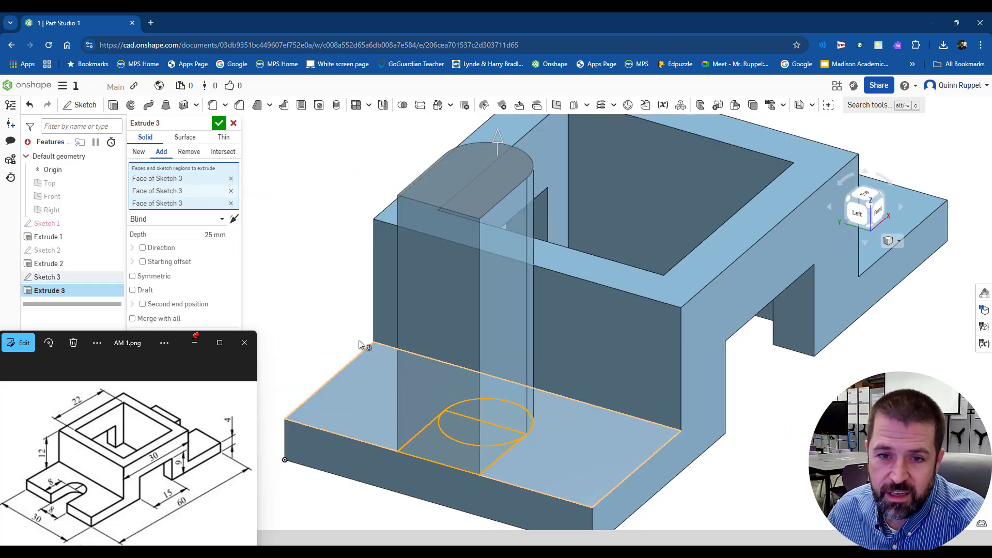
left_click(188, 151)
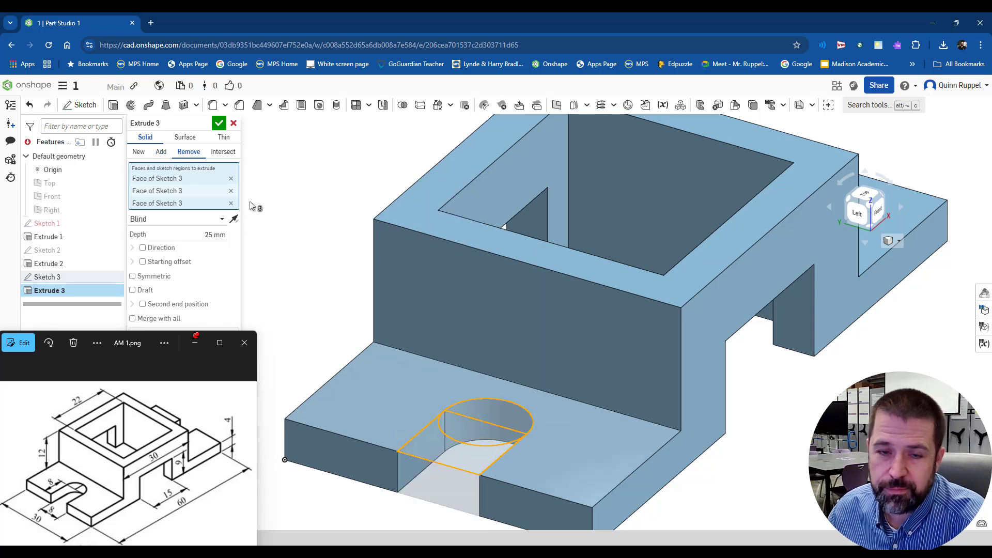
left_click(219, 123)
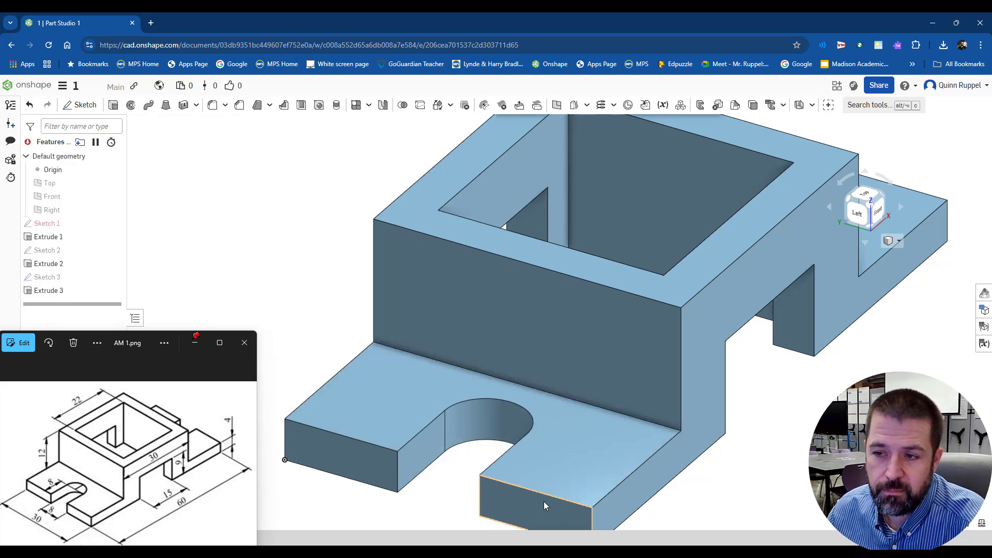
- Create a mid plane between the two opposite outer end faces of the raised block above the feet
left_click(880, 202)
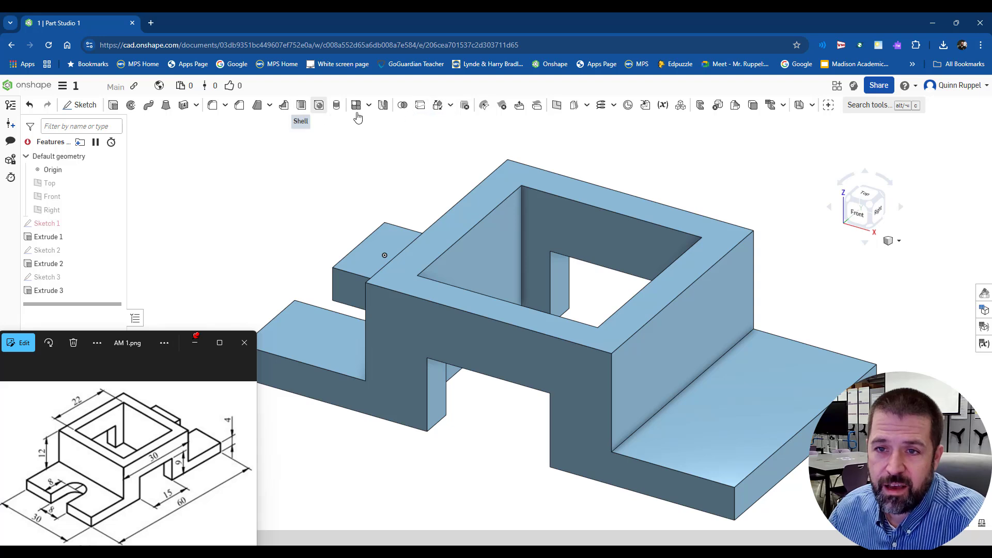
left_click(557, 106)
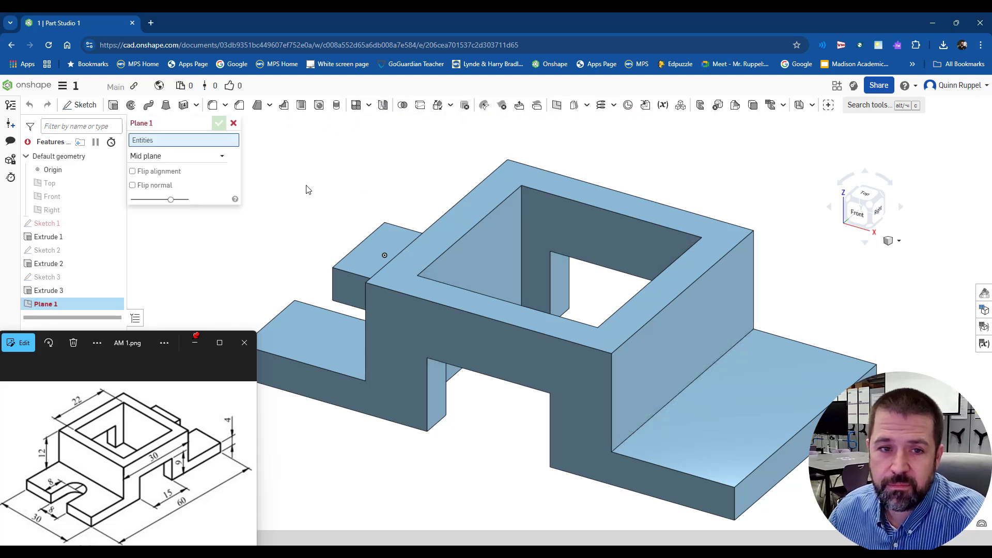
left_click(204, 158)
left_click(166, 169)
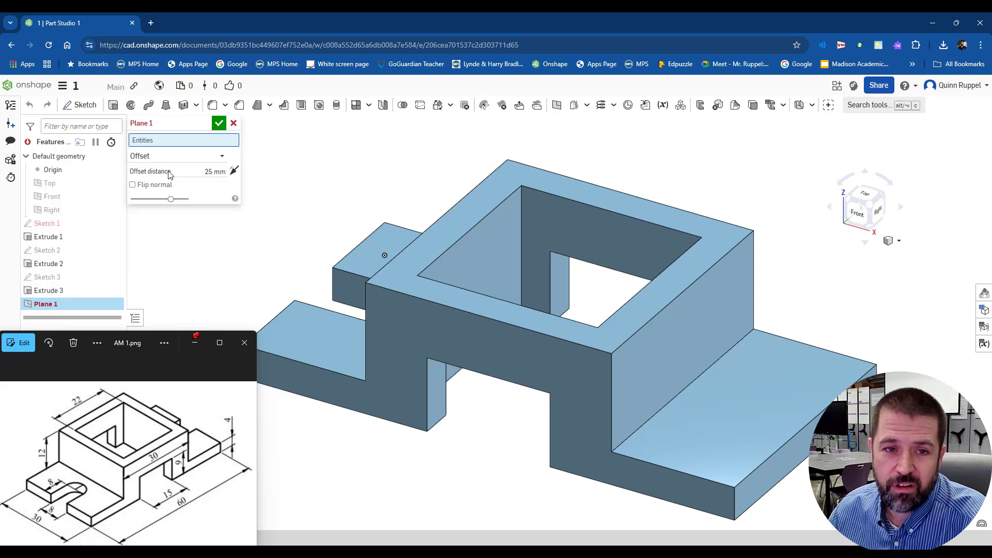
left_click(222, 157)
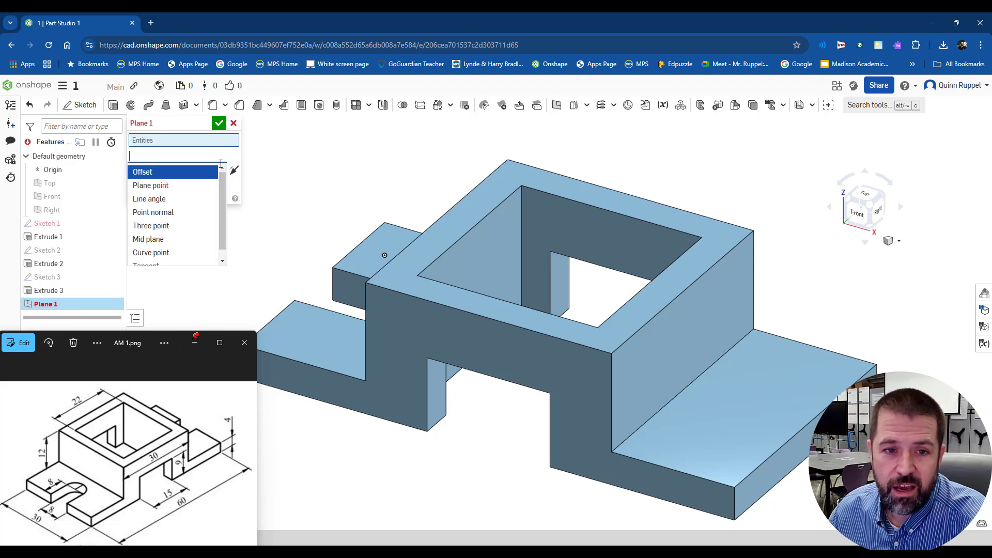
left_click(194, 239)
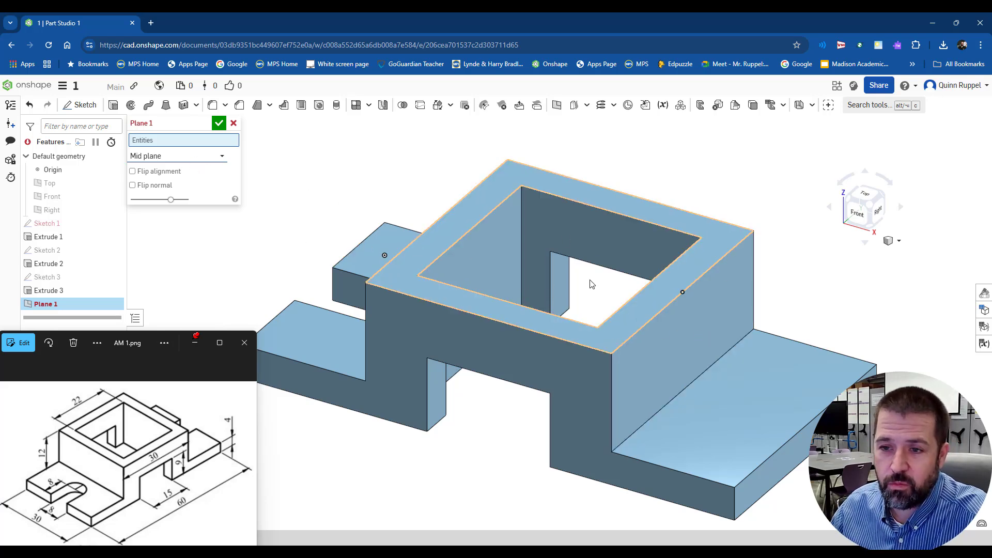
left_click(664, 338)
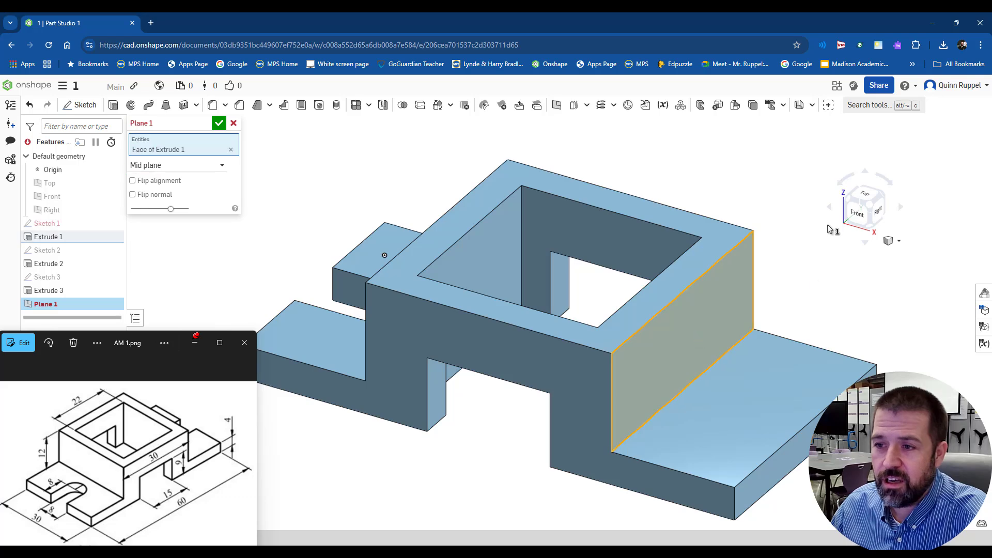
left_click(848, 203)
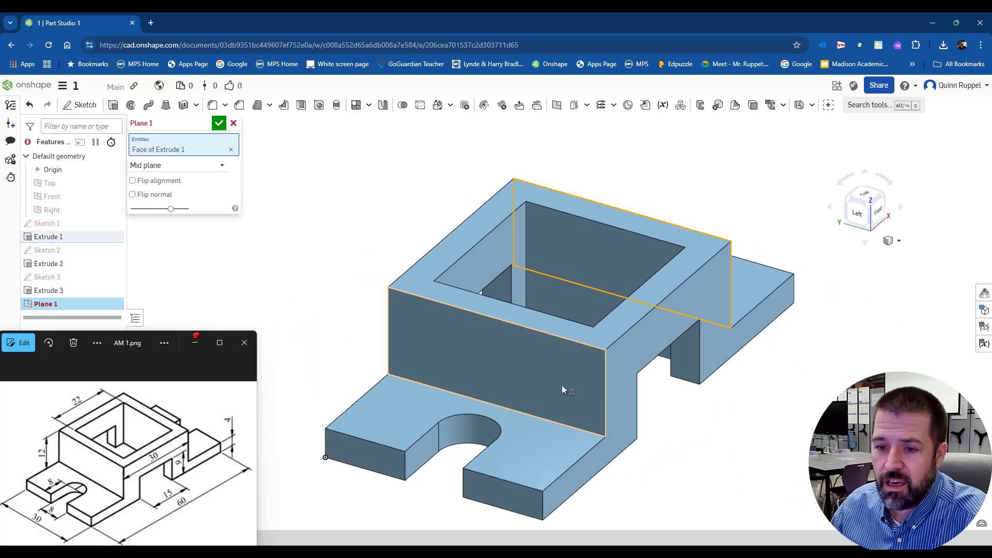
left_click(562, 391)
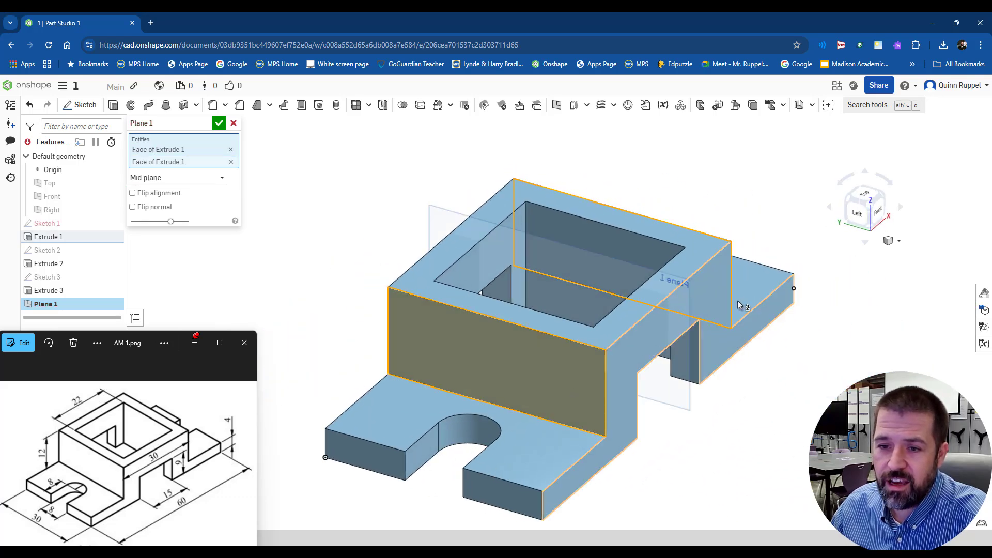
left_click(219, 123)
- Mirror the rounded slot cut, Extrude 3, across the mid plane onto the opposite foot as a feature mirror with Reapply features enabled
left_click(885, 196)
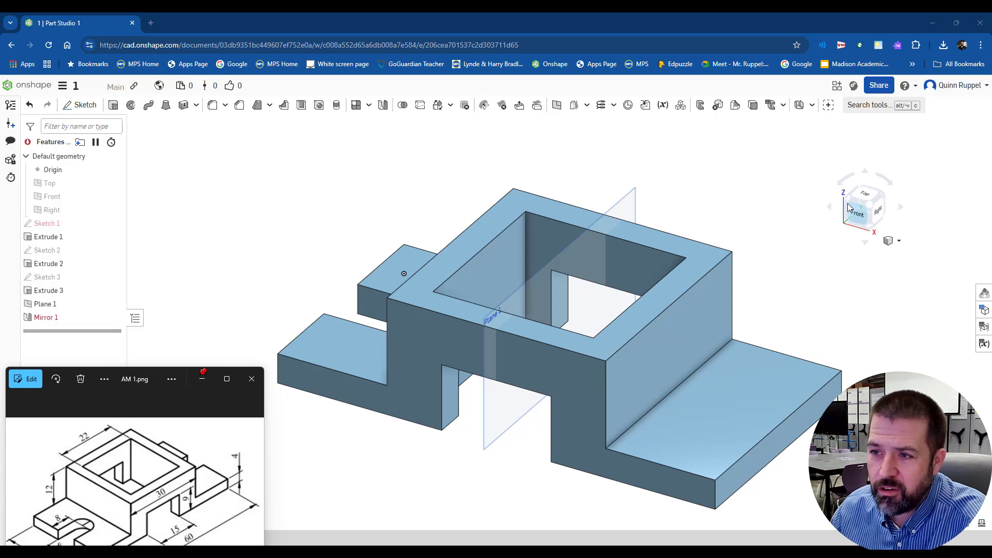
left_click(847, 207)
middle_click_drag(722, 342, 653, 311)
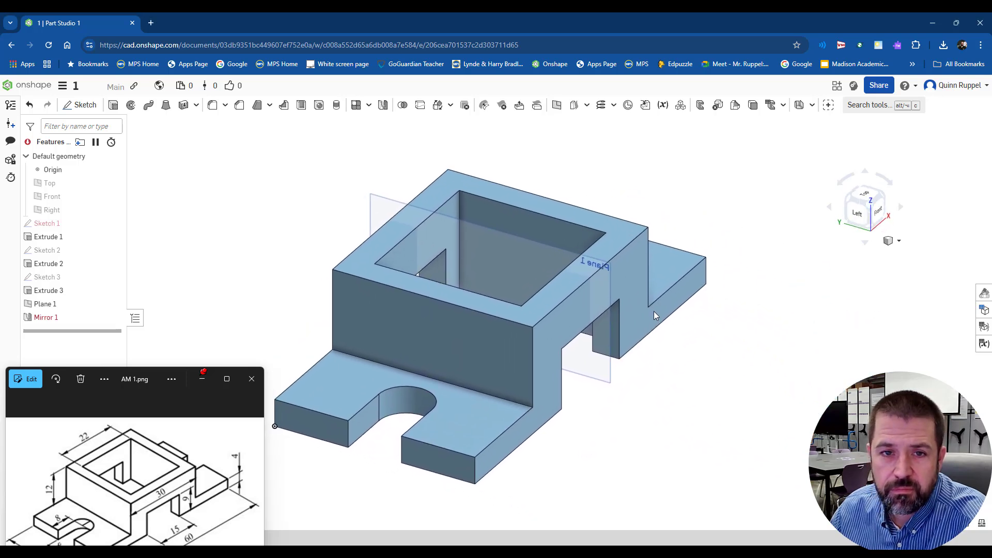
left_click(385, 107)
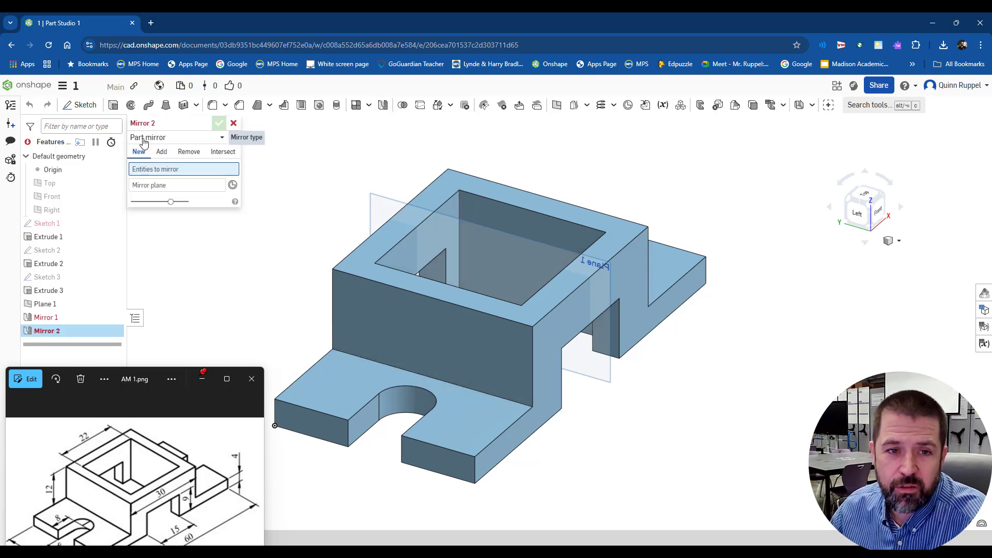
left_click(174, 140)
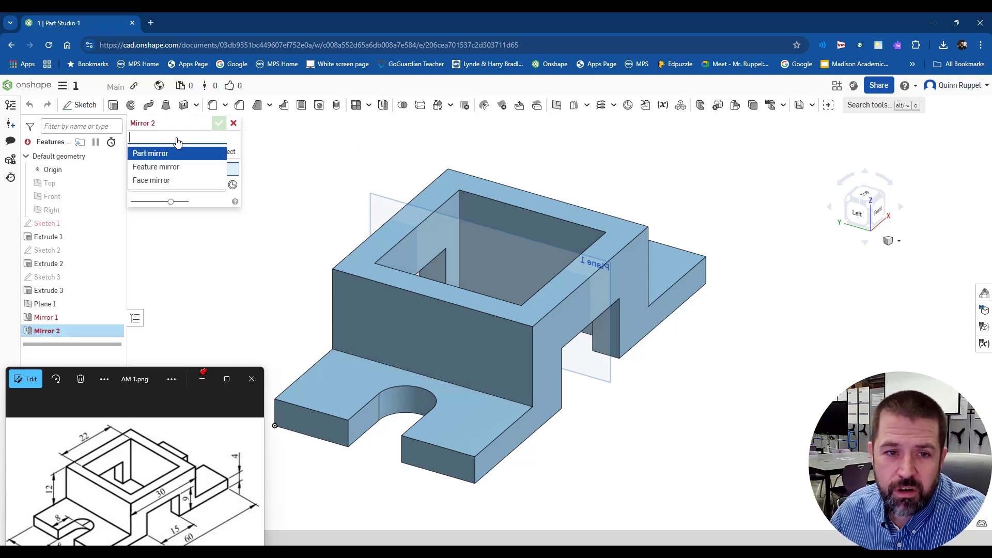
left_click(177, 166)
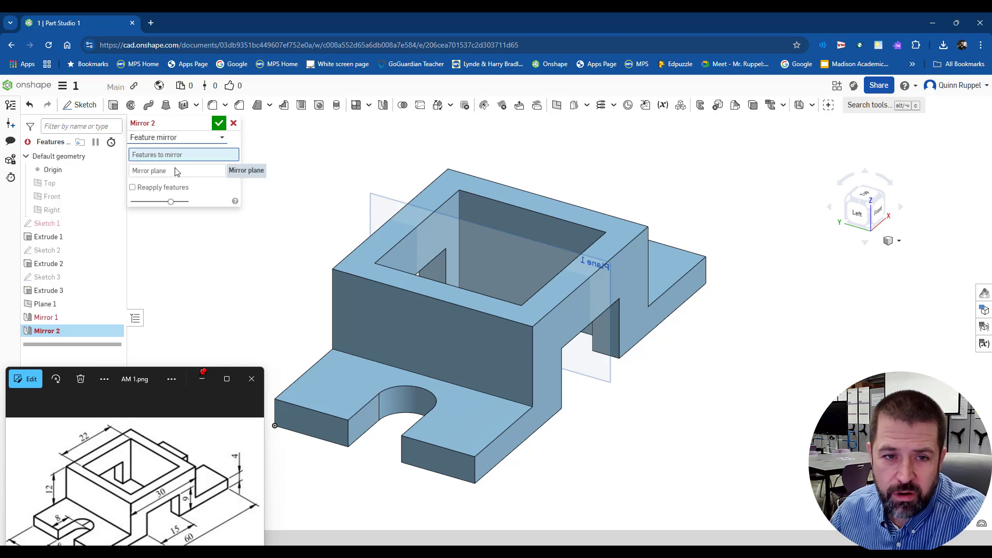
left_click(49, 291)
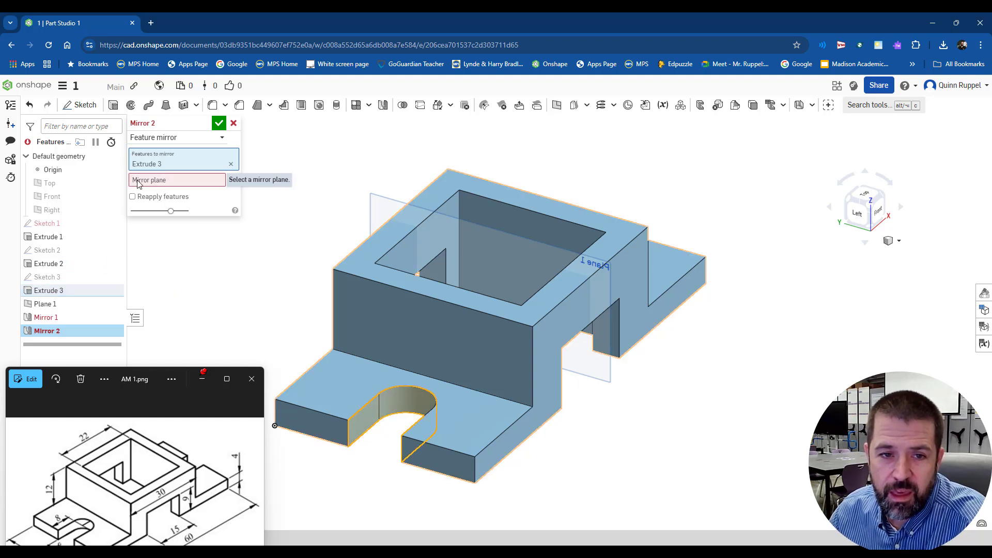
left_click(155, 180)
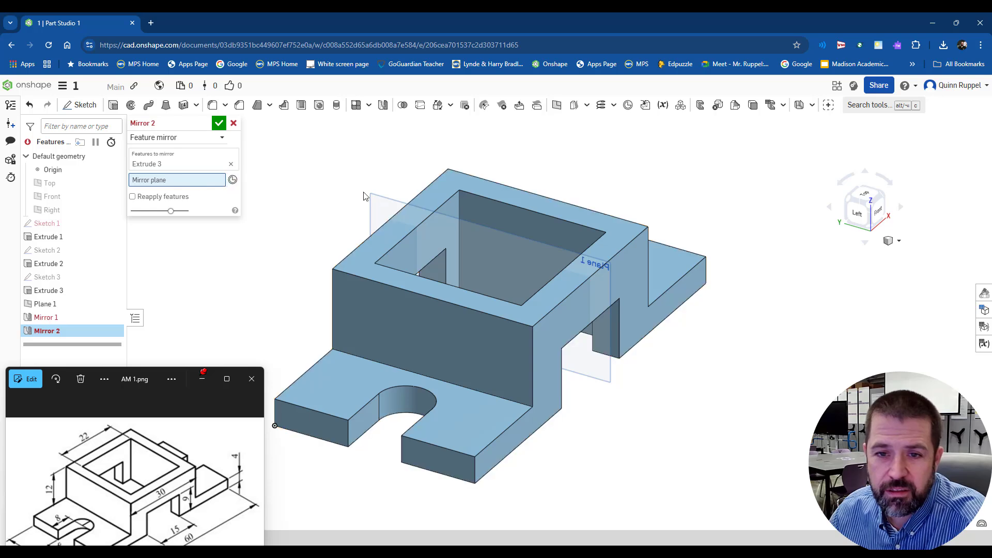
left_click(383, 205)
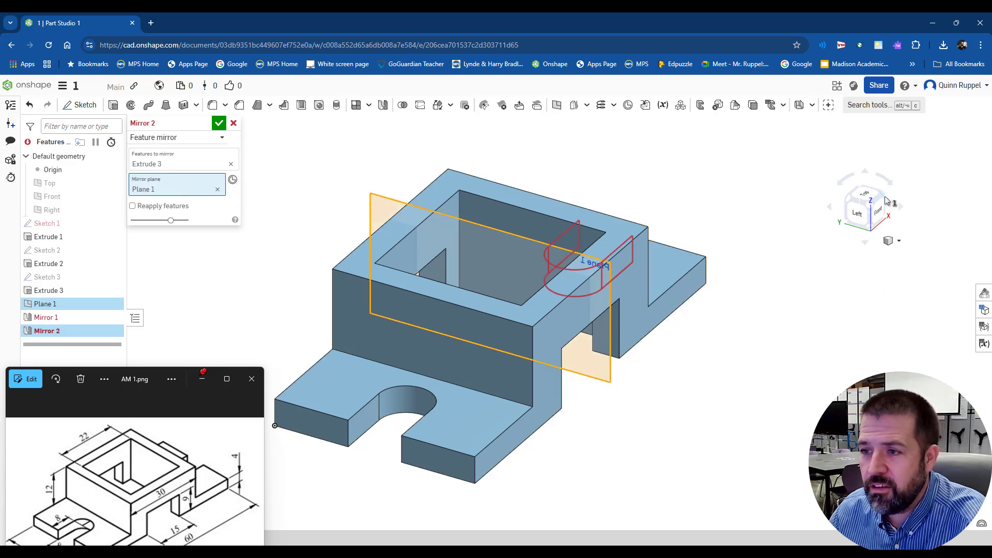
left_click(886, 201)
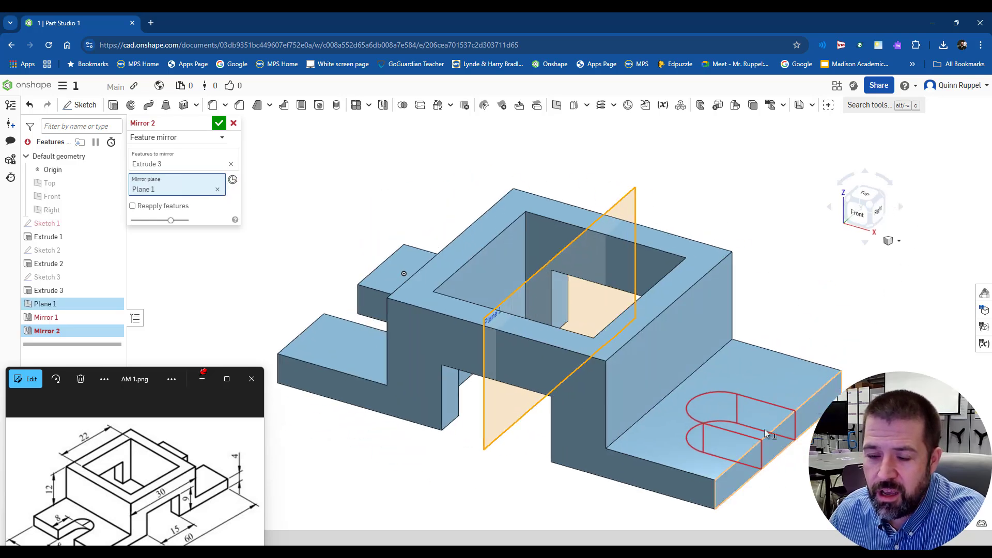
left_click(132, 207)
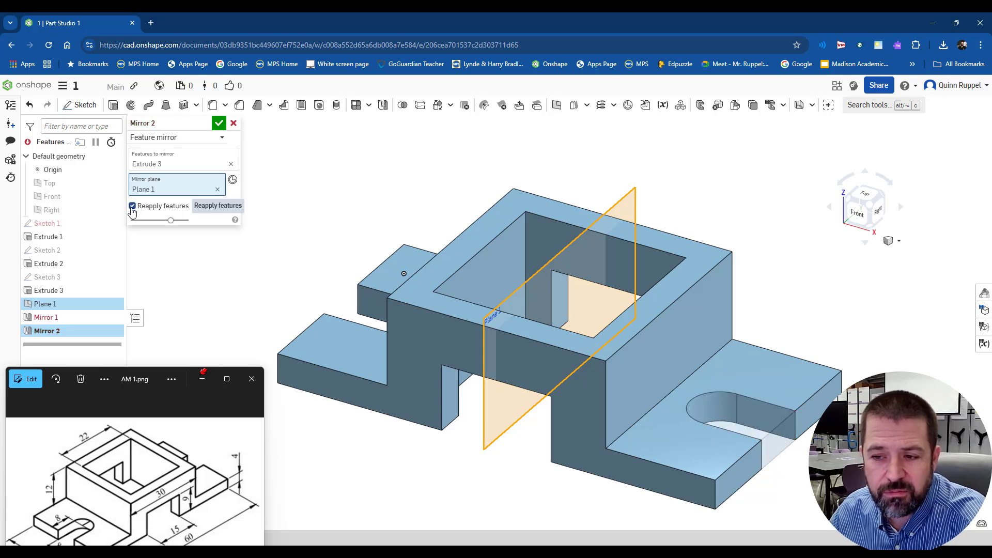
left_click(219, 123)
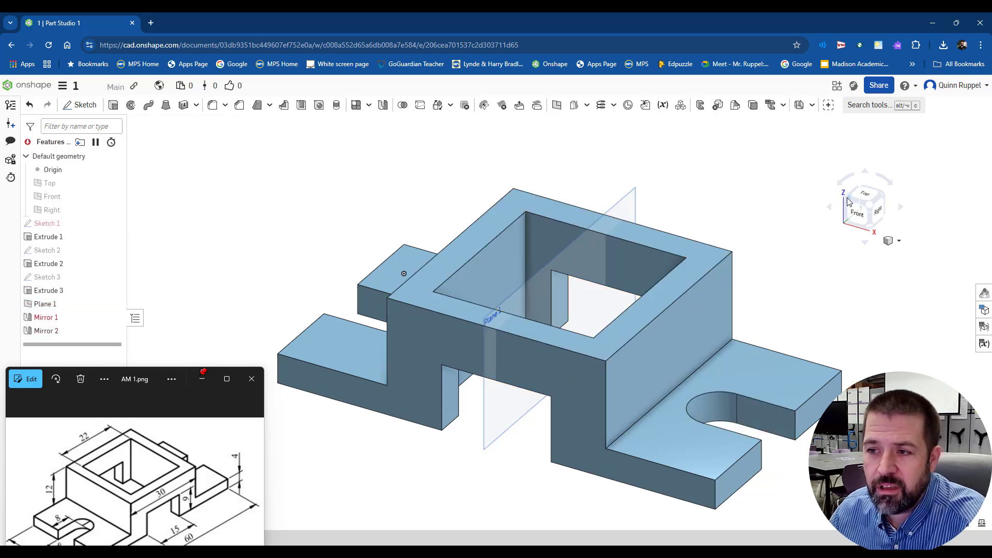
- Inspect the slots on both feet and hide the mid plane
left_click_drag(847, 202, 881, 203)
left_click(884, 201)
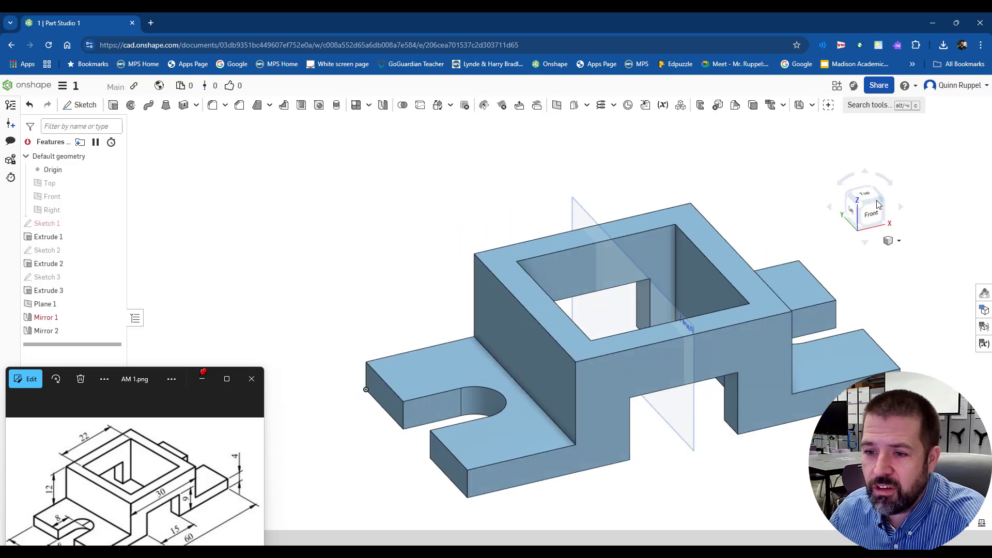
middle_click_drag(651, 355, 615, 349)
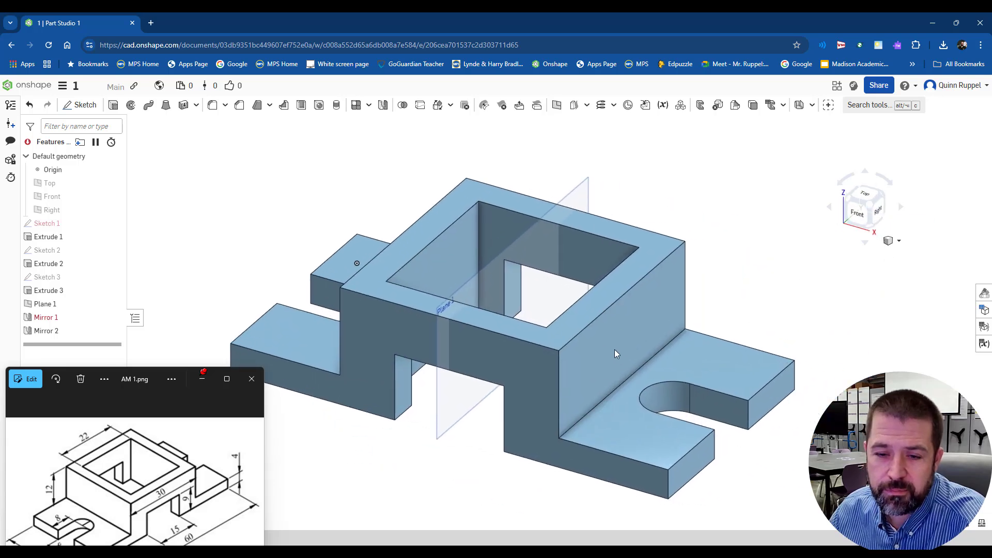
key("p")
middle_click_drag(510, 299, 503, 269)
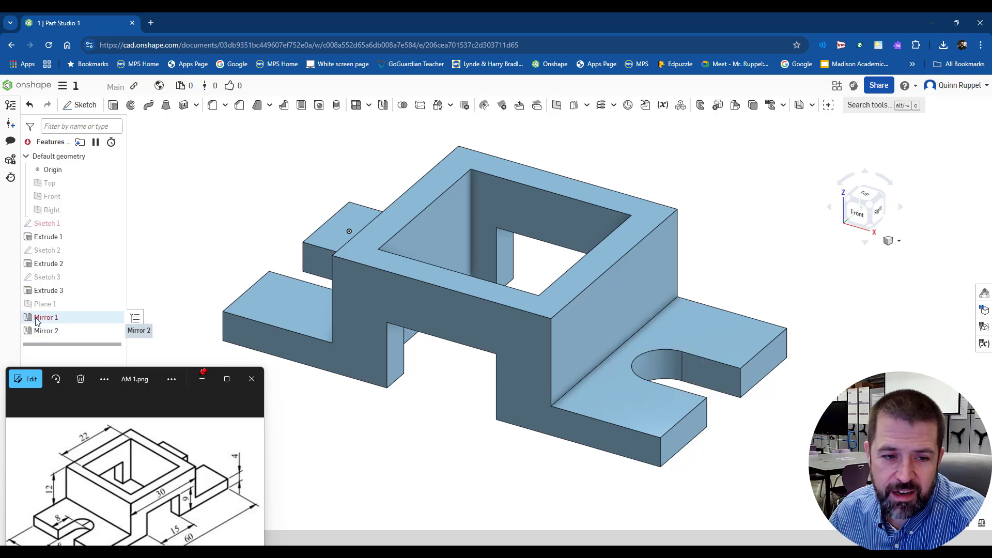
left_click(113, 303)
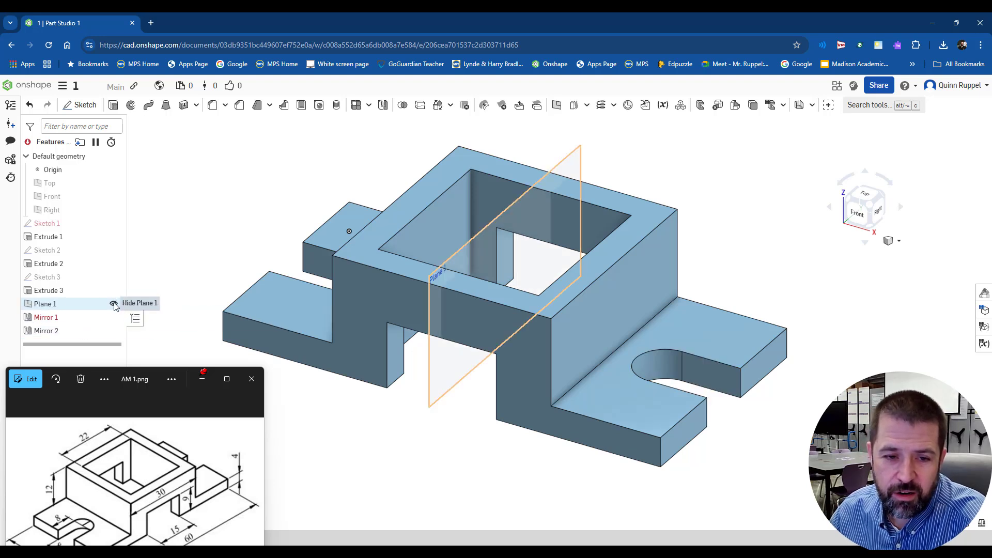
left_click(114, 305)
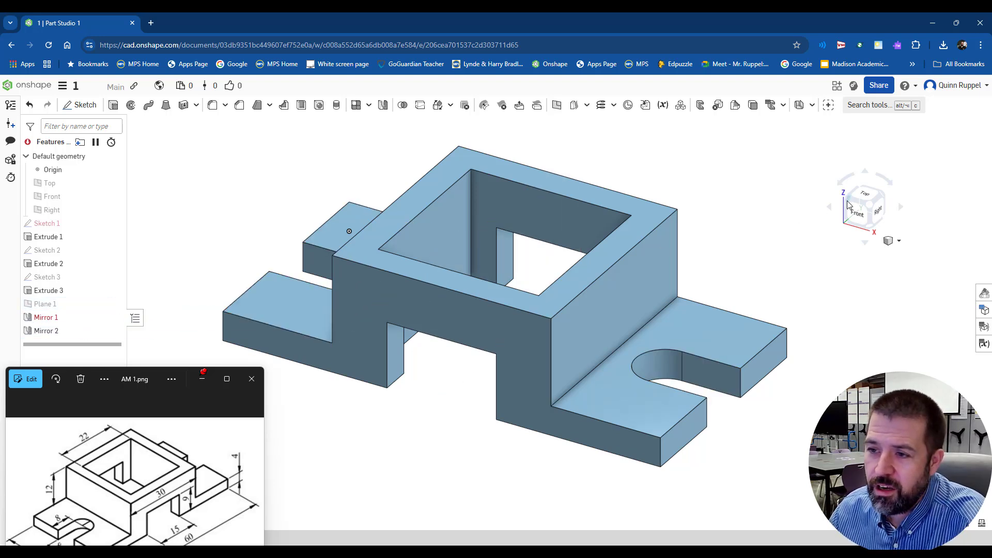
- Check the bracket from the other end and set the view to Isometric
left_click_drag(848, 204, 879, 207)
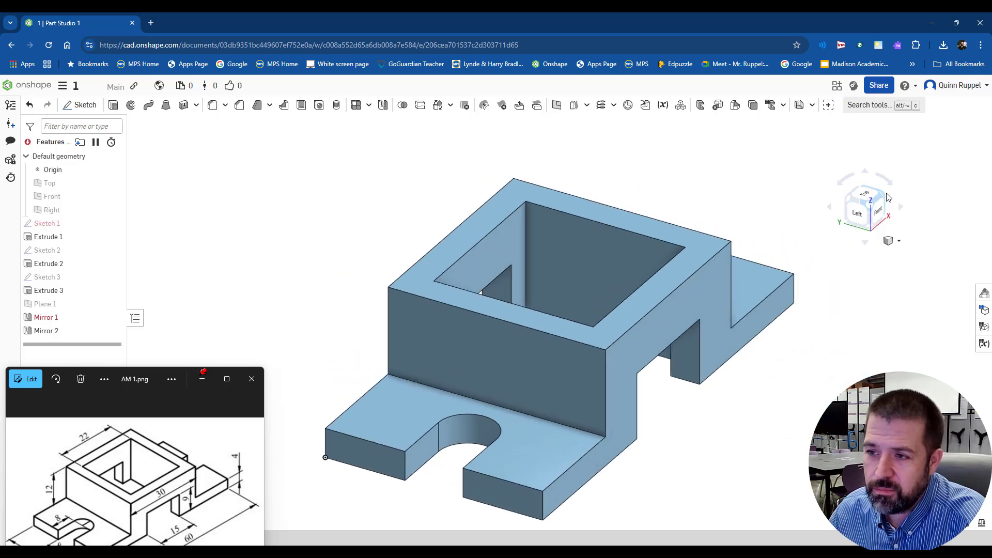
left_click(887, 198)
left_click(893, 249)
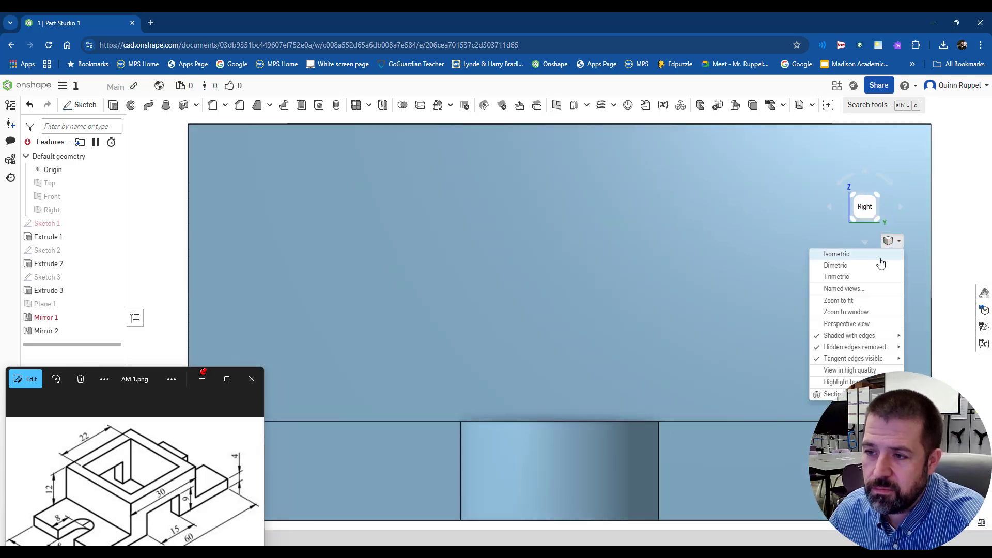
left_click(882, 255)
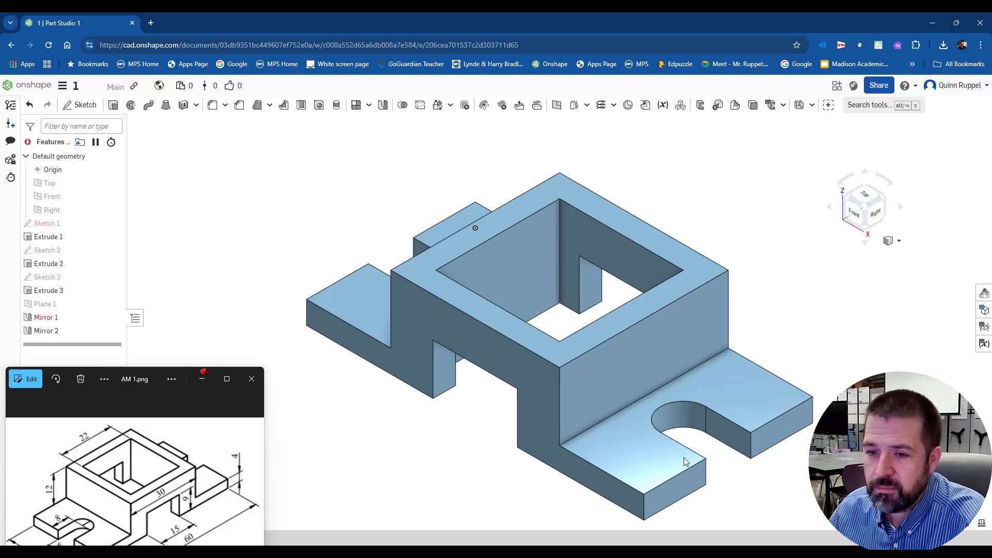